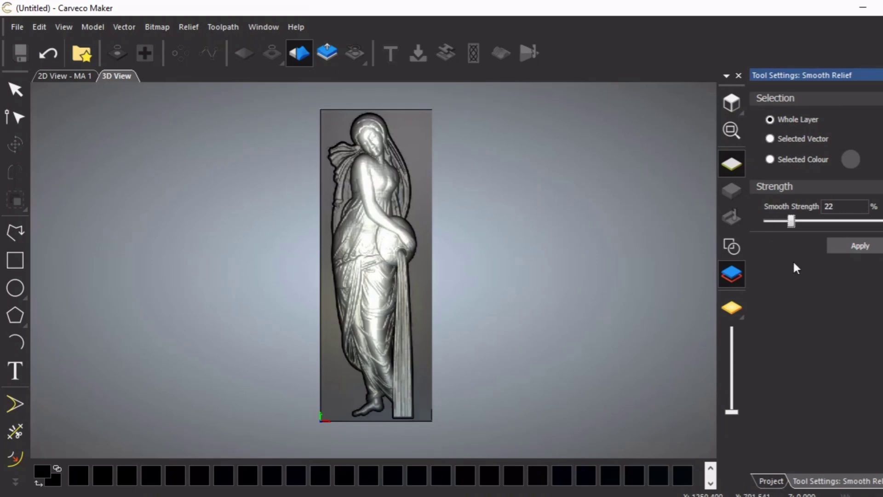
# Smooth the whole relief layer with a smooth strength of 22%.
pyautogui.click(296, 56)
pyautogui.click(872, 247)
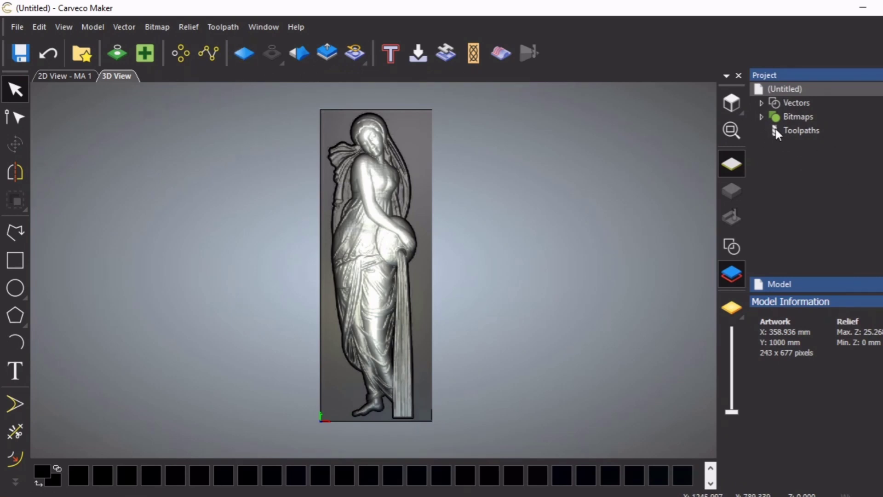
# Start a Machine Relief toolpath for the whole relief and choose the Wood or Plastic 3D Finishing Ball Nose 12 mm as roughing tool.
pyautogui.click(231, 24)
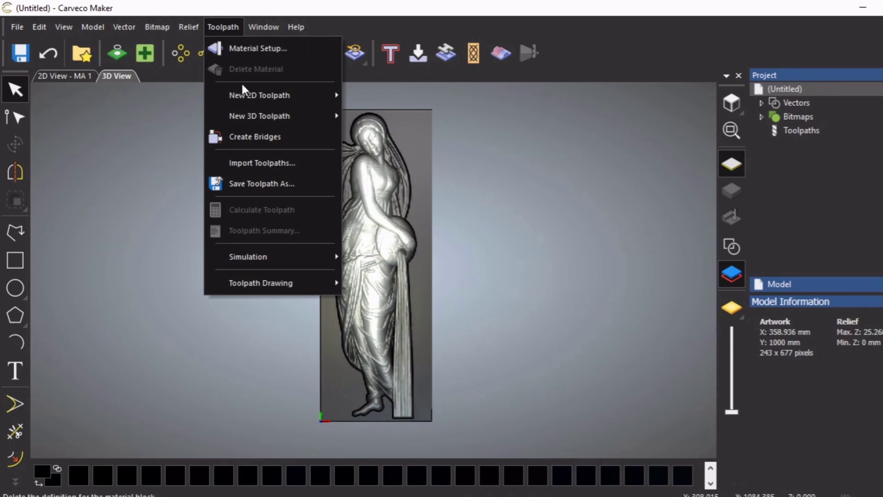
pyautogui.moveTo(251, 118)
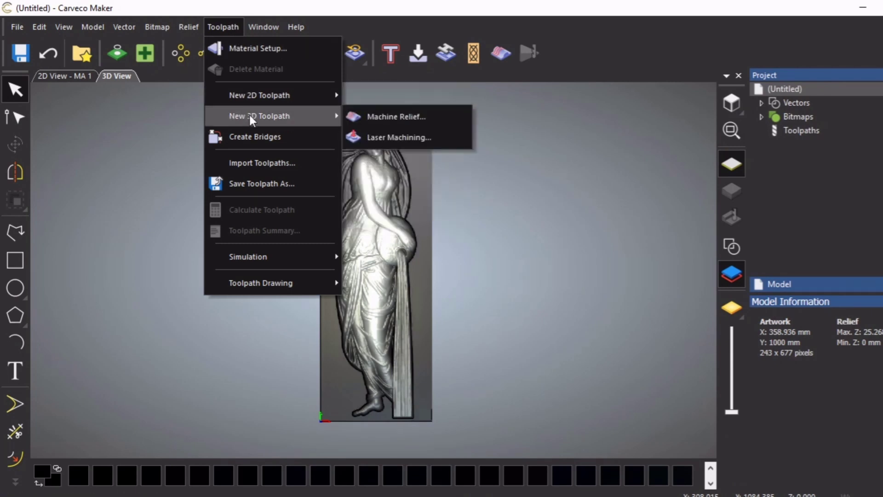
pyautogui.click(379, 112)
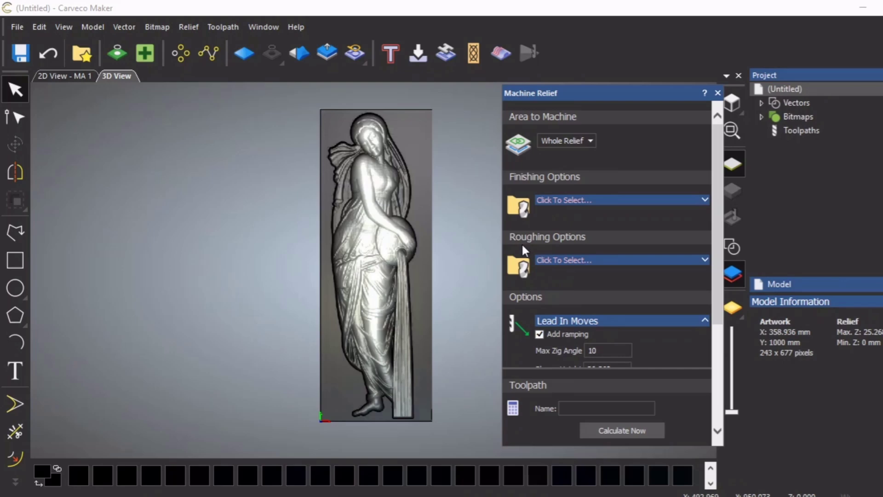
pyautogui.click(706, 261)
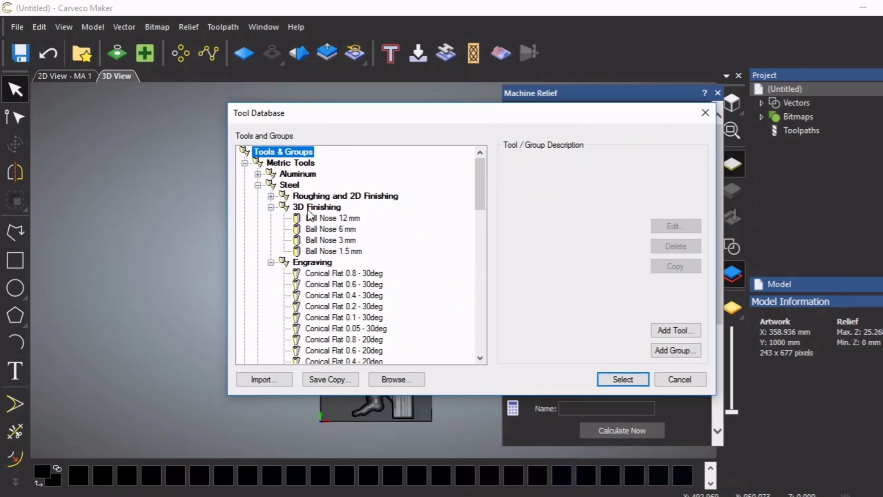
pyautogui.scroll(-5, 307, 214)
pyautogui.scroll(-2, 309, 244)
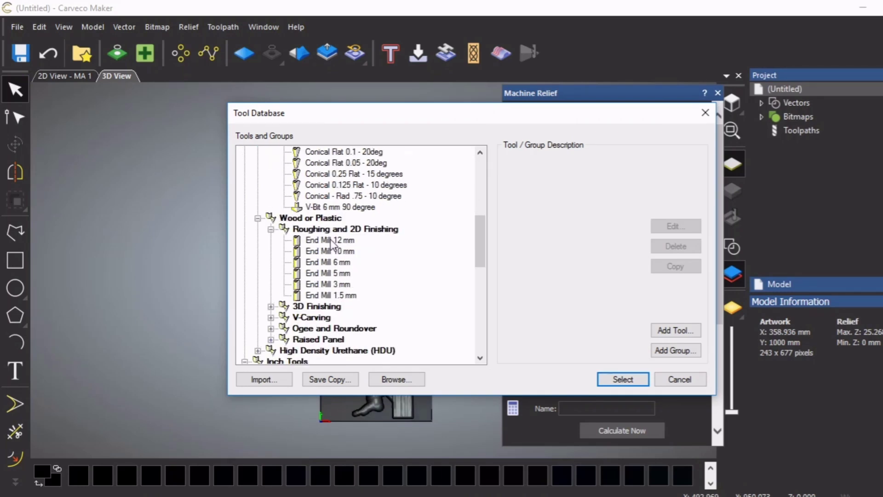
pyautogui.click(272, 306)
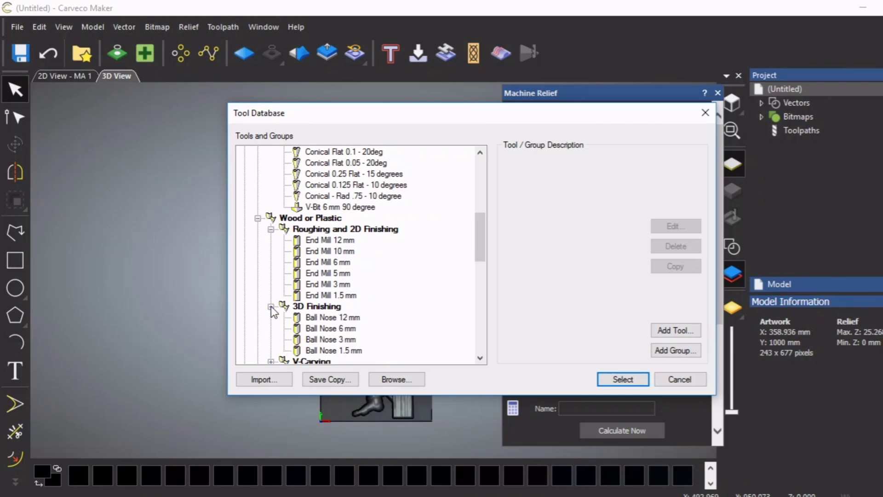
pyautogui.click(329, 318)
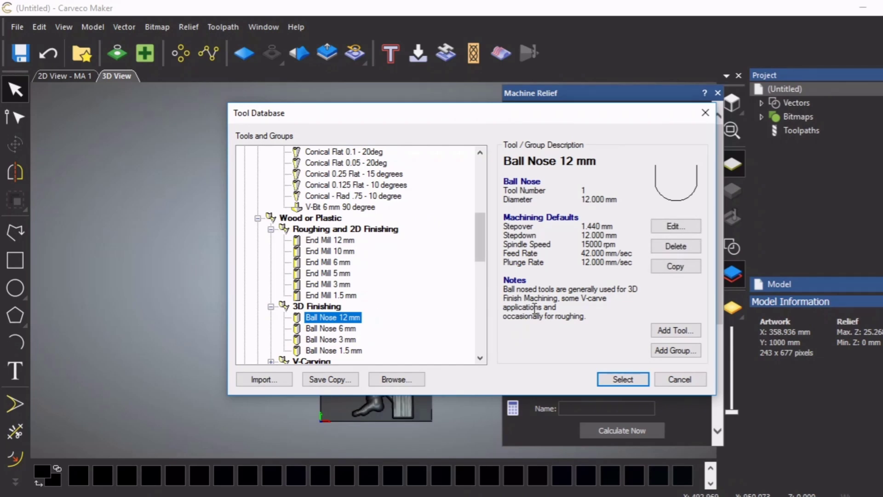
pyautogui.click(627, 378)
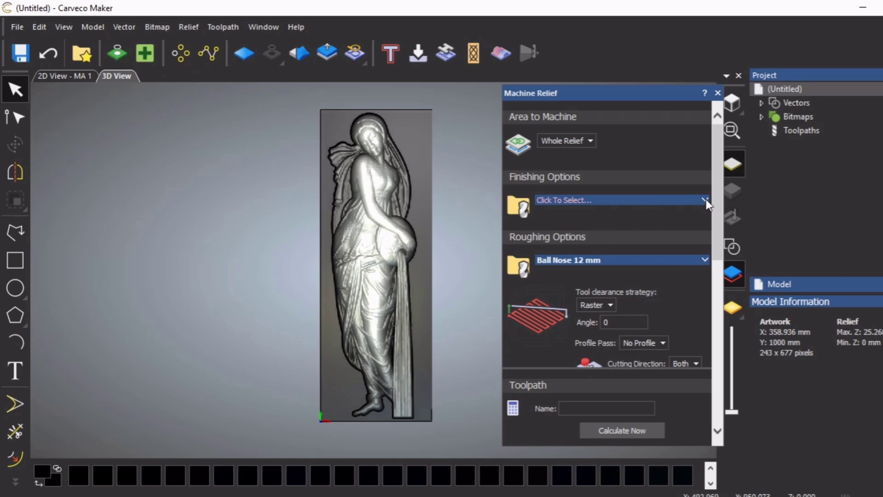
# Set the roughing tool's stepover to 2 mm and its stepdown to 4 mm.
pyautogui.click(704, 260)
pyautogui.scroll(-3, 669, 280)
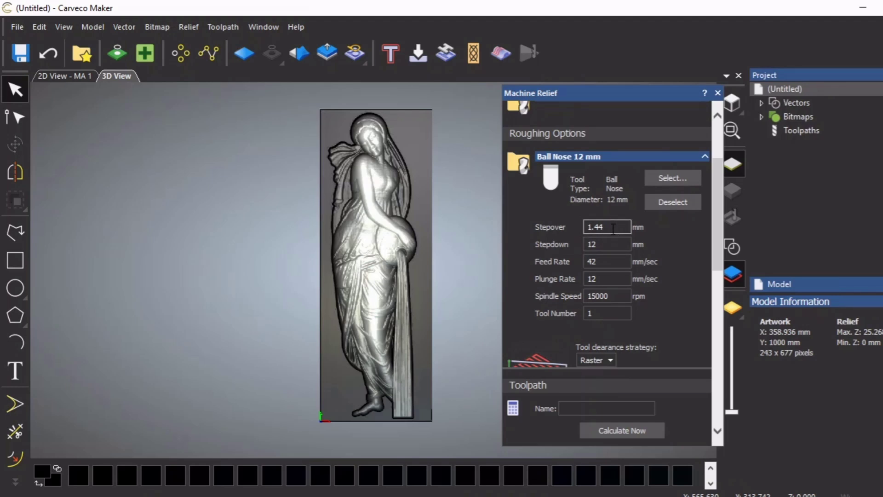
pyautogui.moveTo(614, 229); pyautogui.dragTo(584, 226)
pyautogui.write('4')
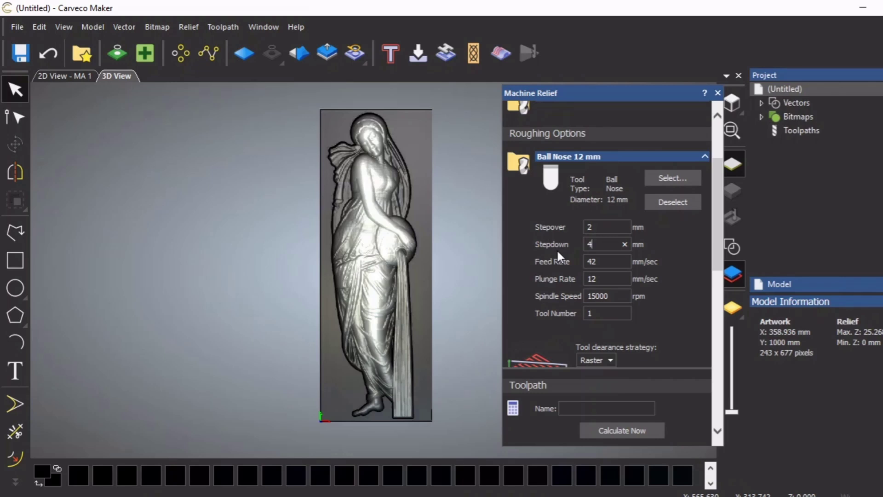
# Set the roughing tool's feed rate to 80 mm/sec, plunge rate to 40 mm/sec and spindle speed to 18000 rpm.
pyautogui.doubleClick(601, 261)
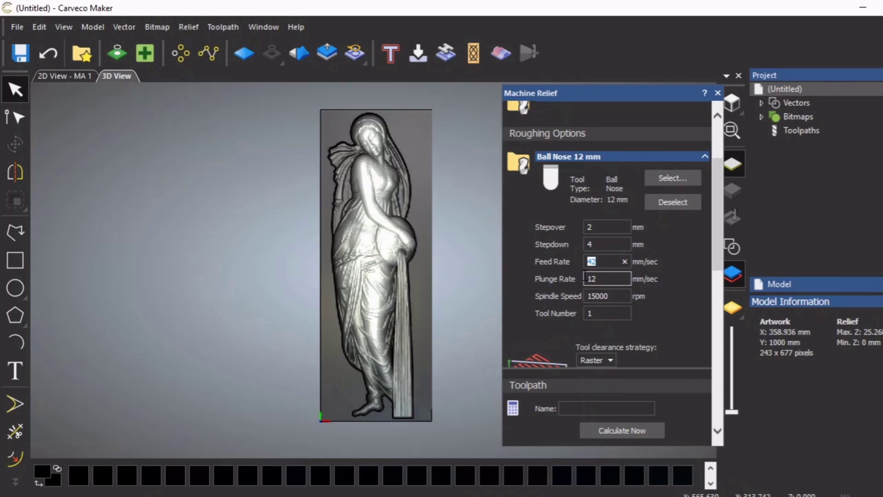
pyautogui.write('80')
pyautogui.press('Tab')
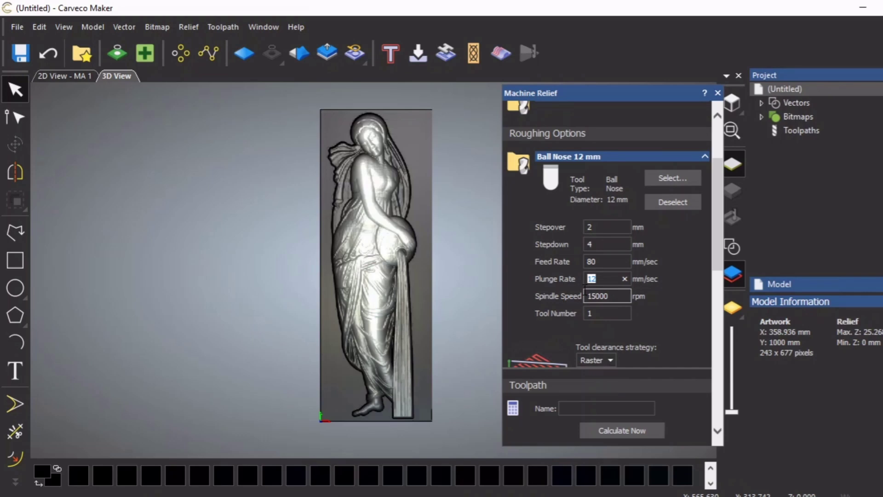
pyautogui.write('40')
pyautogui.click(595, 296)
pyautogui.write('8')
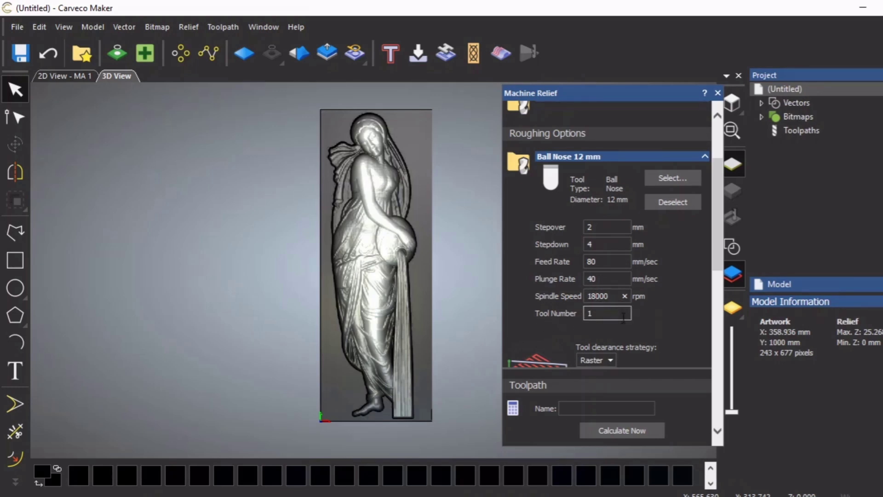
# Set both the home Z and the safe Z of the roughing toolpath to 10.0 mm.
pyautogui.scroll(-4, 664, 320)
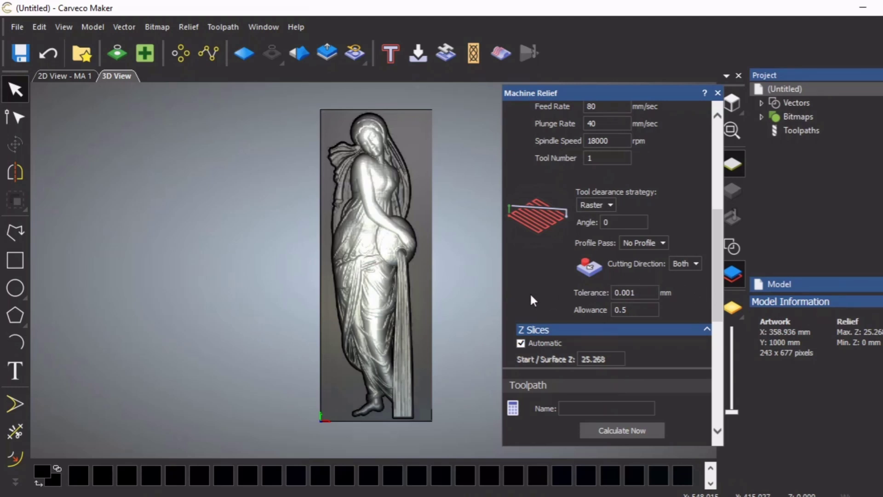
pyautogui.scroll(-3, 700, 302)
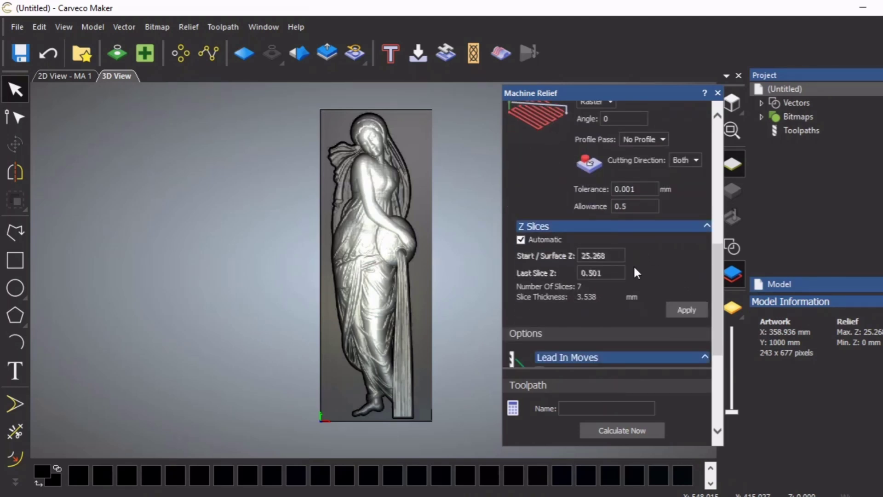
pyautogui.scroll(-2, 636, 276)
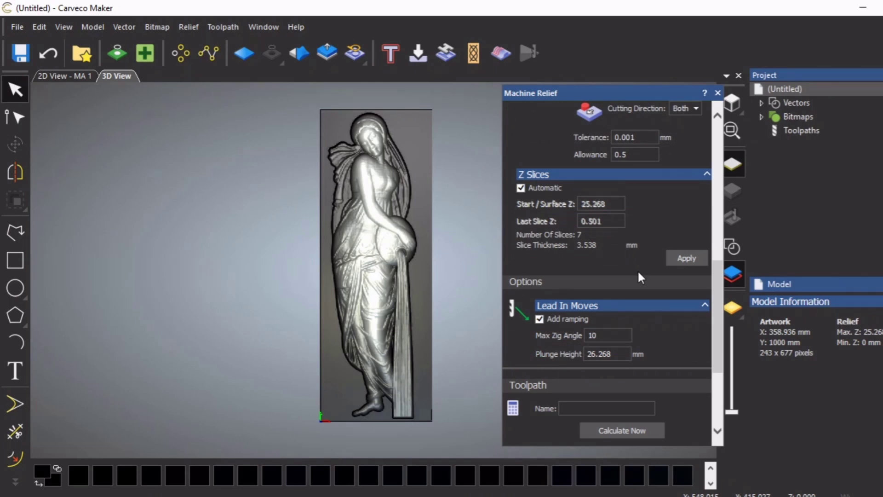
pyautogui.scroll(-3, 638, 273)
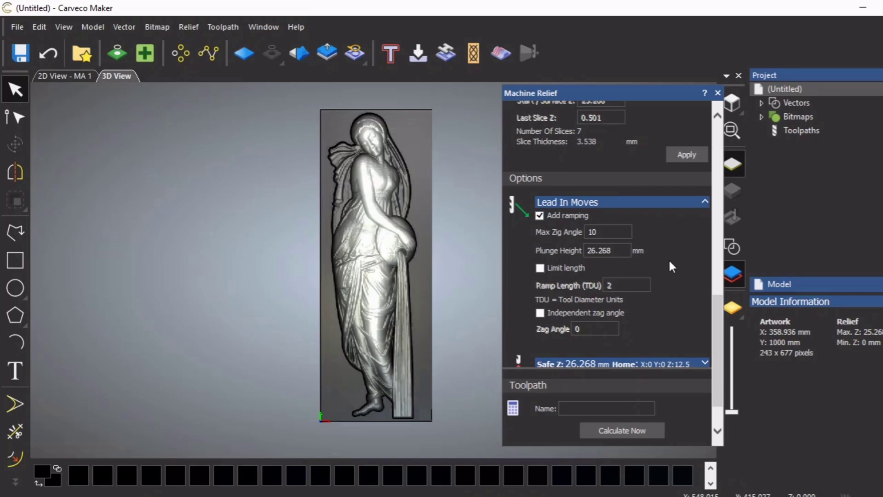
pyautogui.scroll(-3, 670, 262)
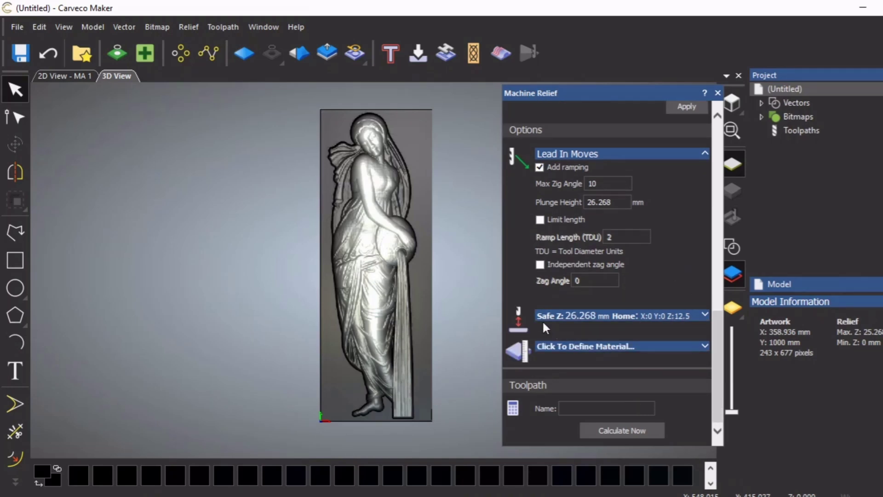
pyautogui.click(704, 316)
pyautogui.scroll(-4, 680, 316)
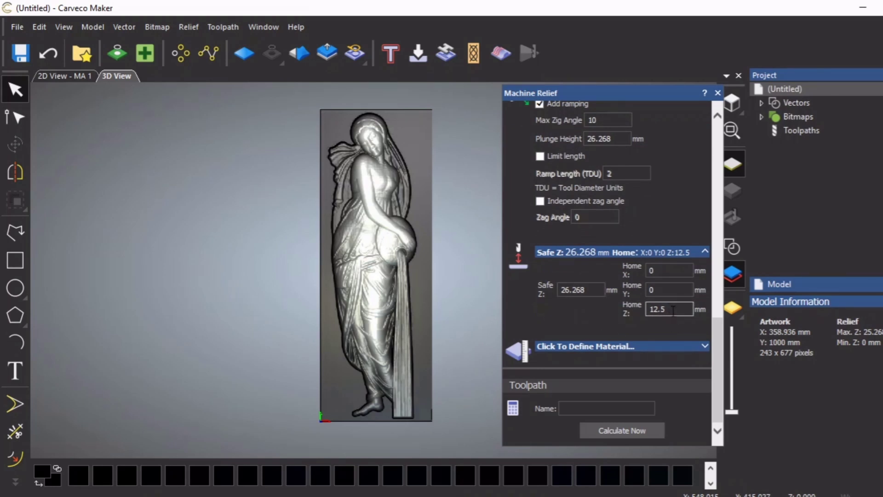
pyautogui.moveTo(670, 308); pyautogui.dragTo(649, 315)
pyautogui.write('10.0')
pyautogui.moveTo(589, 290); pyautogui.dragTo(559, 289)
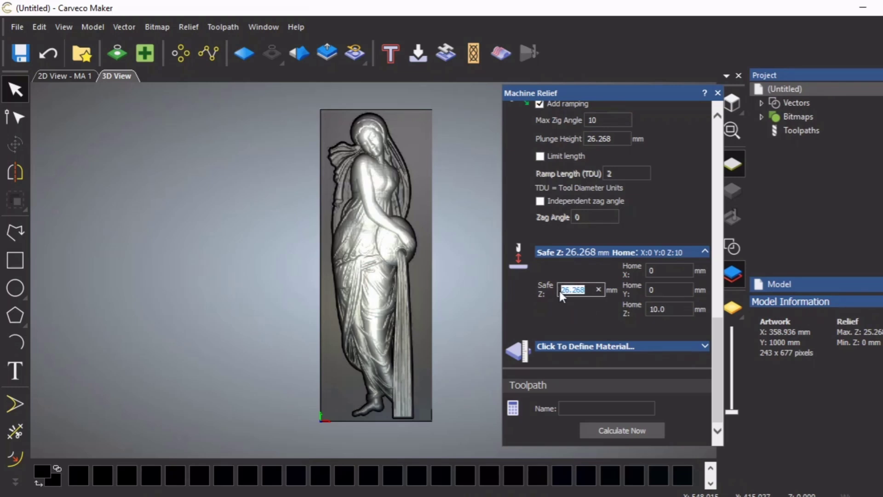
pyautogui.write('10.0')
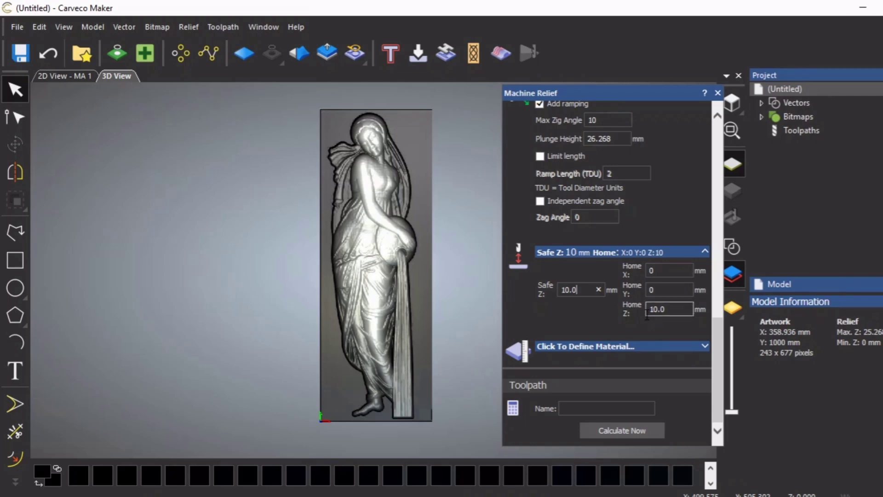
# Define the material block with a thickness of 50.0 mm, keeping Z zero on its top and the top offset at 0.0.
pyautogui.click(705, 345)
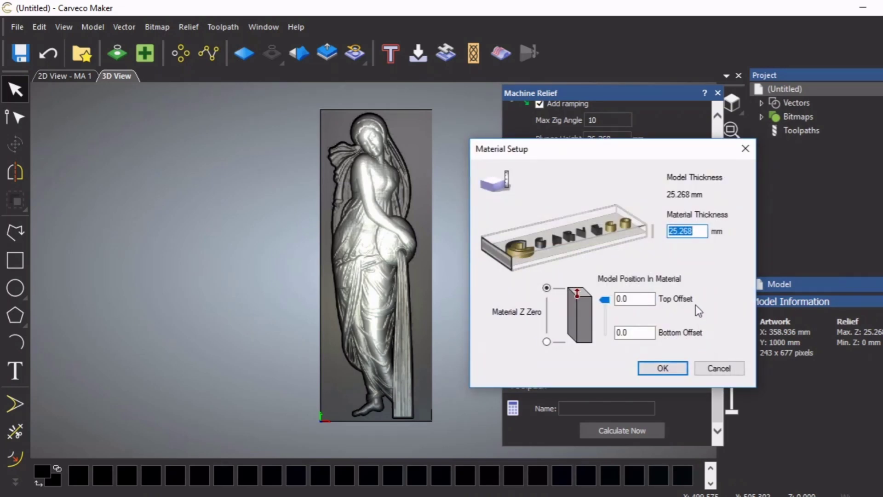
pyautogui.moveTo(695, 230); pyautogui.dragTo(669, 231)
pyautogui.write('5')
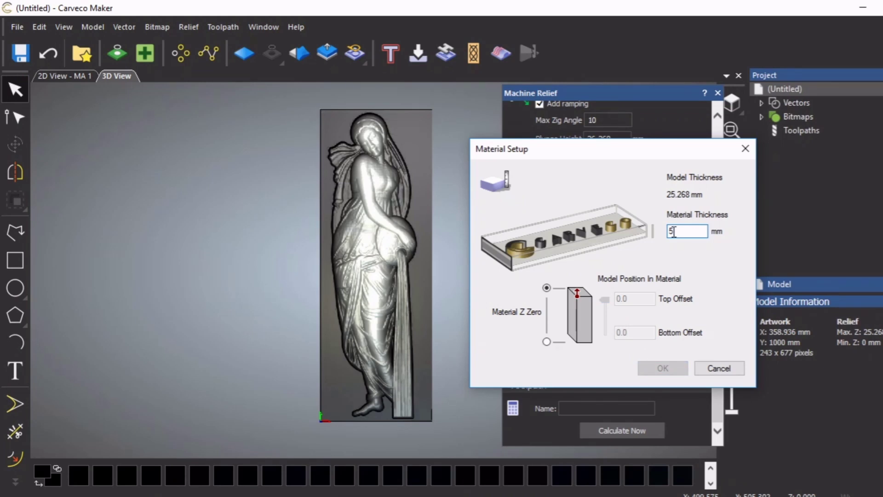
pyautogui.write('0')
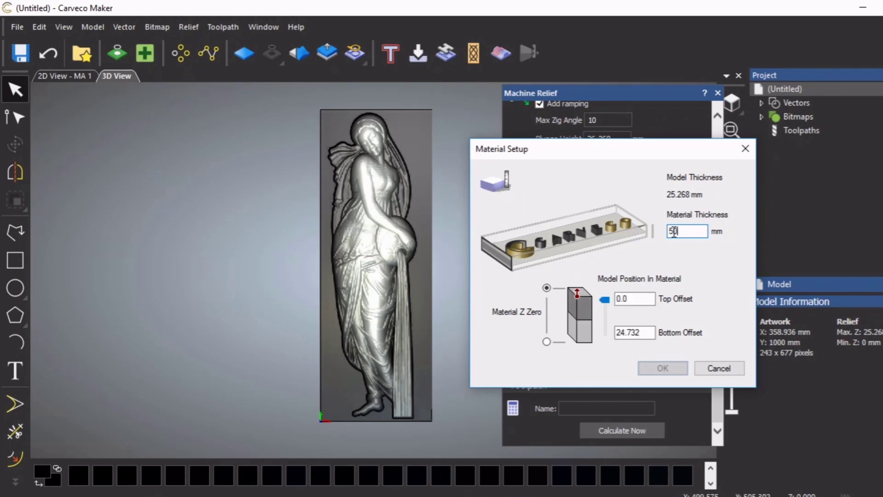
pyautogui.write('.0')
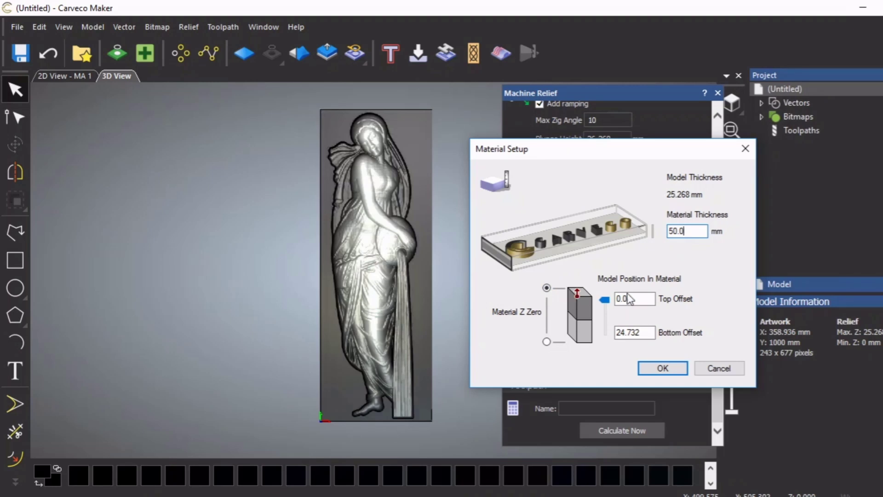
pyautogui.click(668, 368)
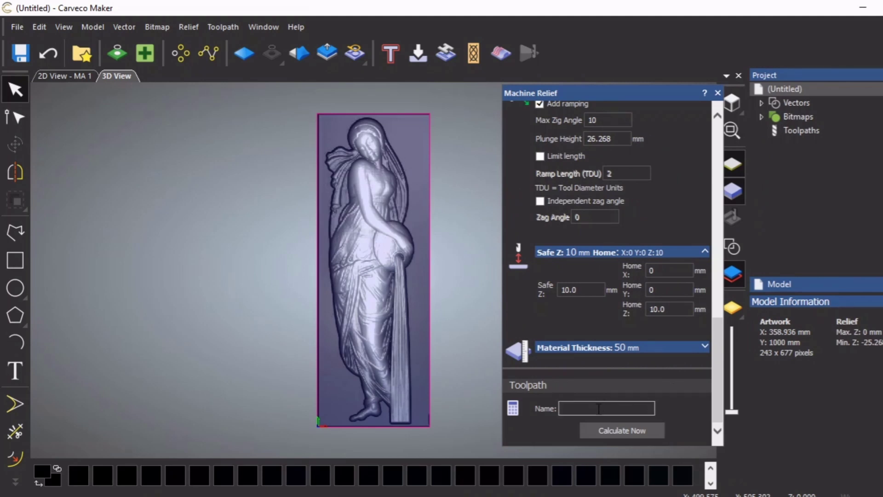
# Name the toolpath "rough cut 1 12mm ball", calculate it and close the Machine Relief settings.
pyautogui.click(570, 411)
pyautogui.write('rough cut')
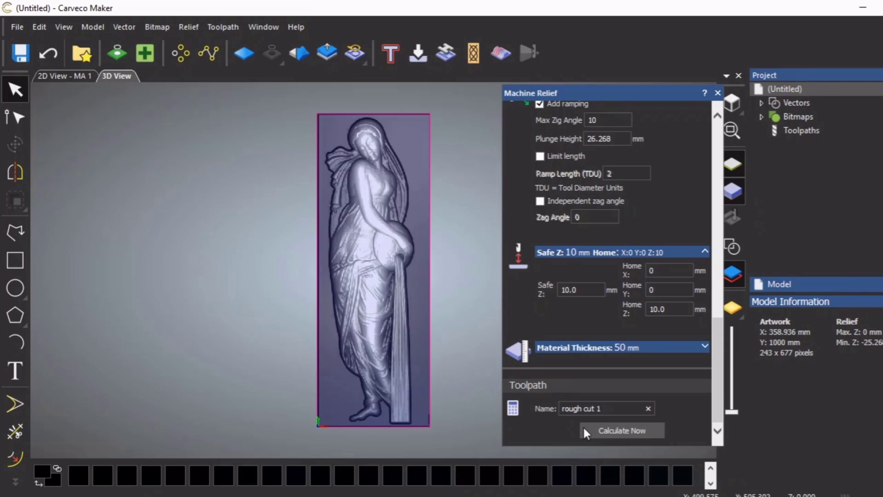
pyautogui.write('12mm ball')
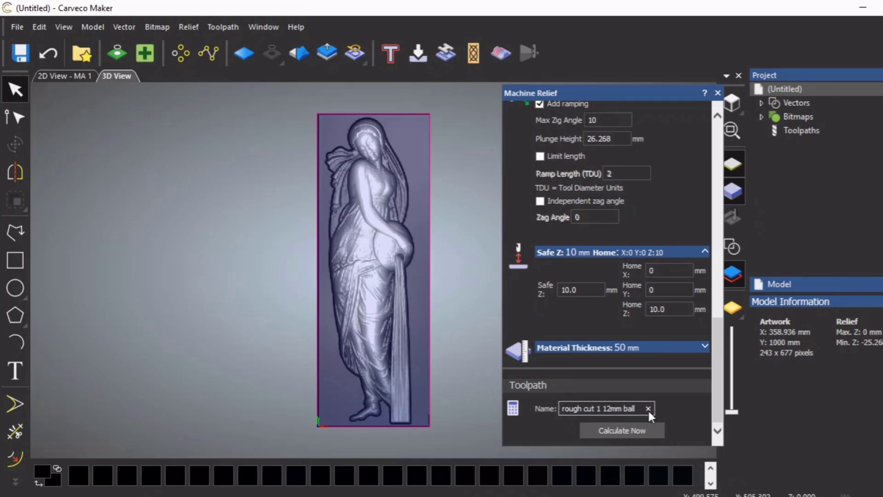
pyautogui.click(630, 432)
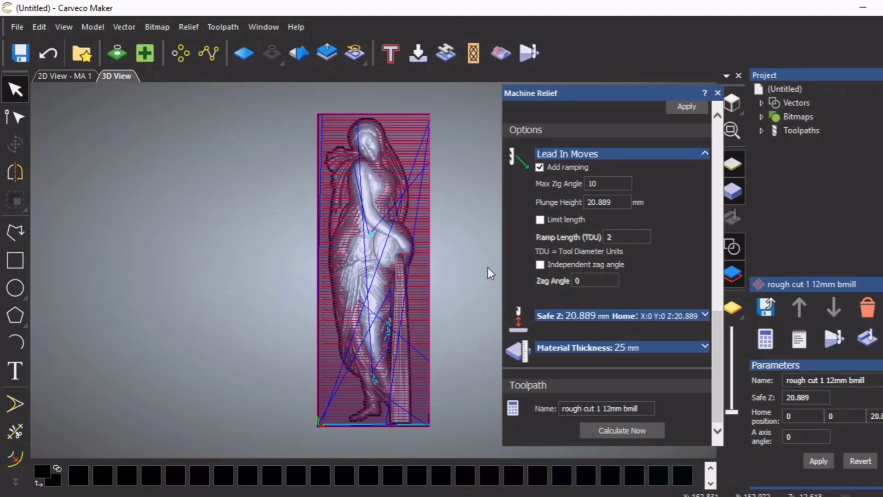
pyautogui.click(718, 93)
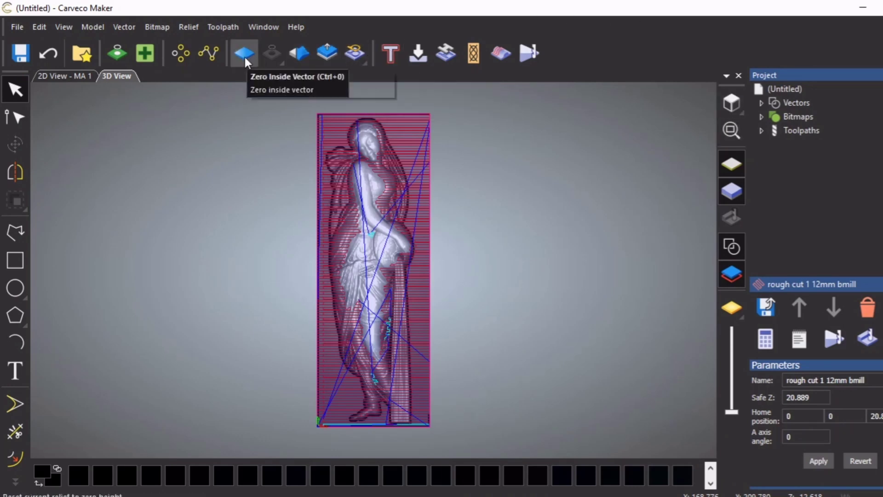
# Start a new 3D Machine Relief toolpath with the Ball Nose 3 mm as finishing tool, keeping the Raster (Classic) clearance strategy.
pyautogui.click(226, 28)
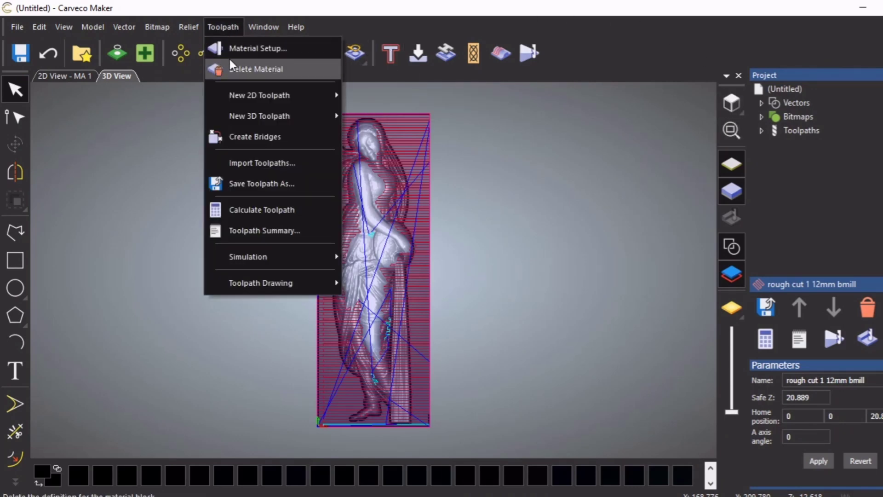
pyautogui.moveTo(280, 117)
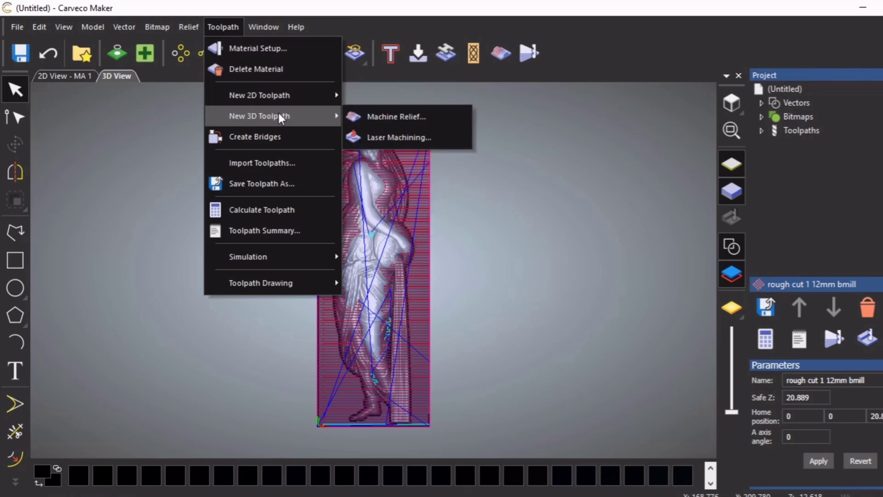
pyautogui.click(399, 116)
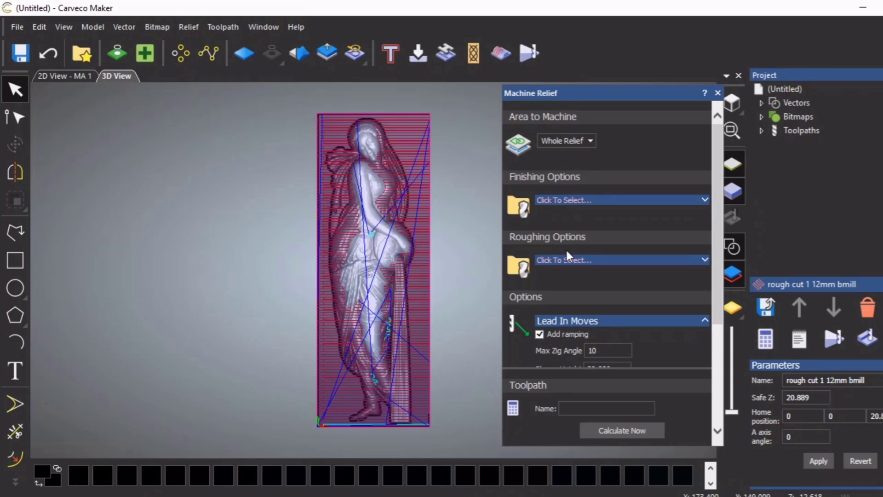
pyautogui.click(706, 200)
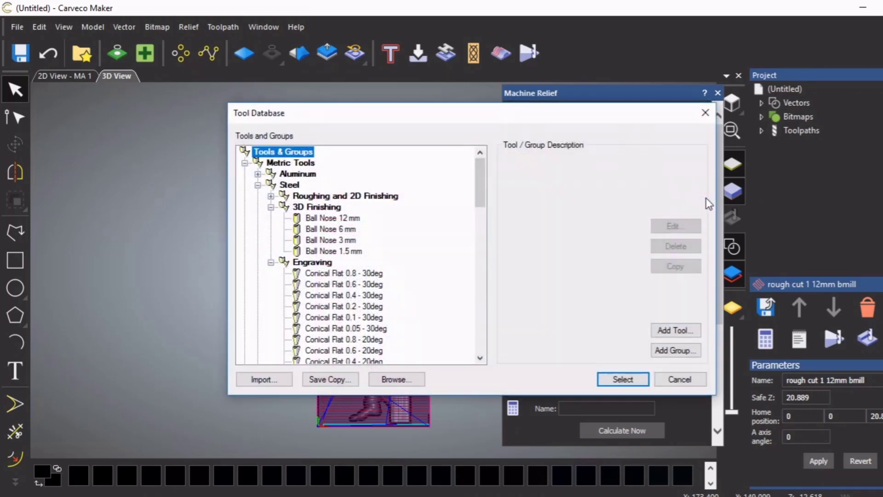
pyautogui.click(315, 241)
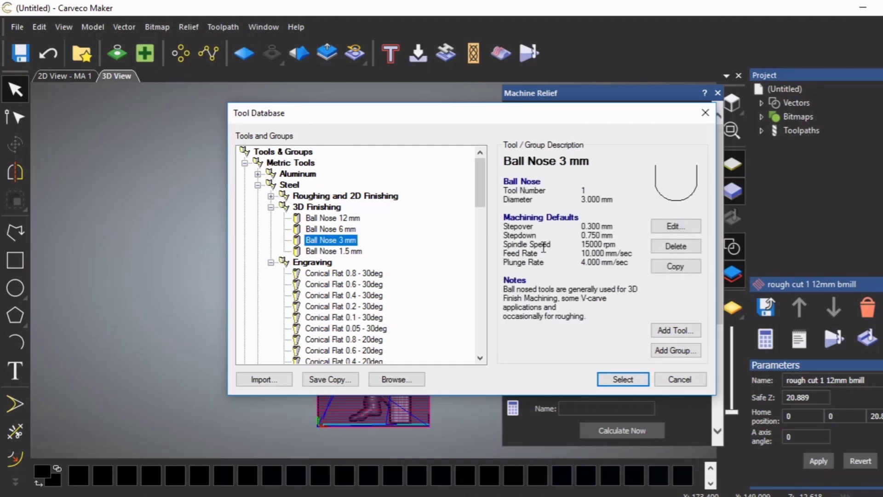
pyautogui.click(623, 378)
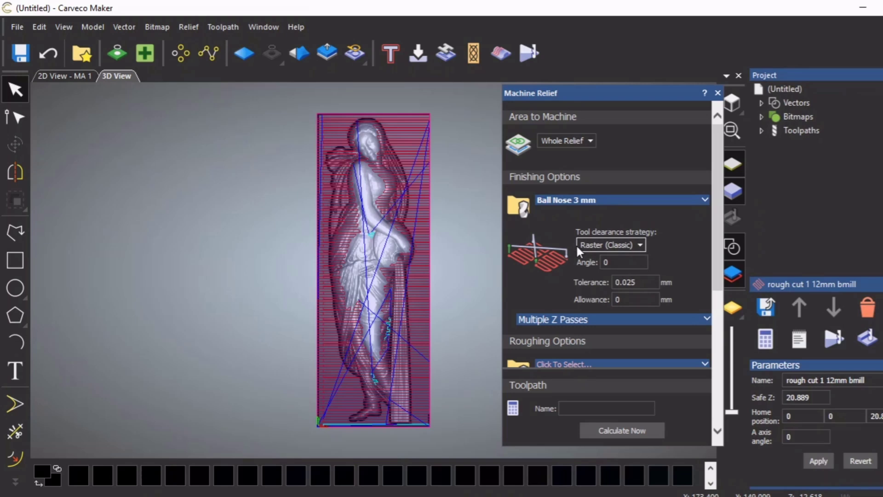
pyautogui.click(640, 245)
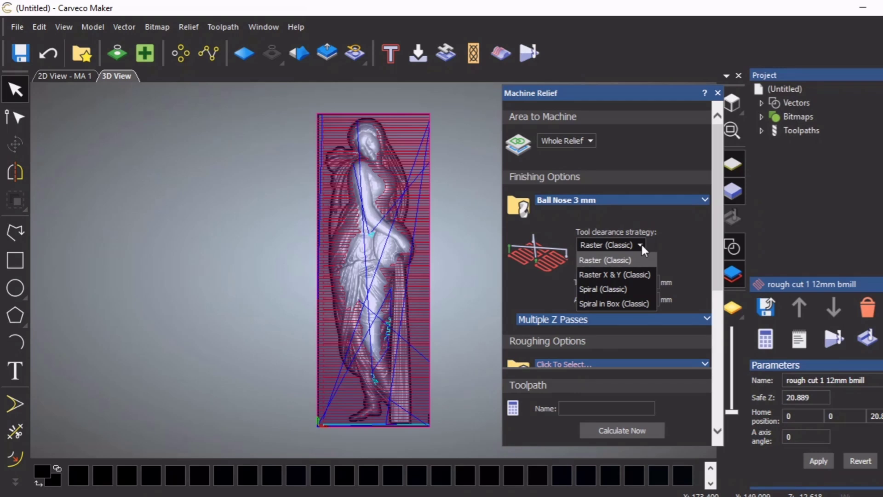
pyautogui.click(642, 245)
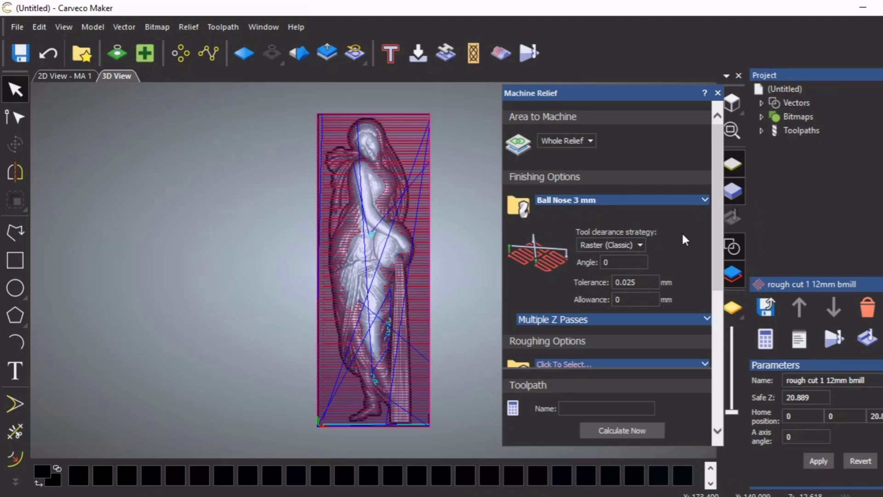
# Set the finishing tool's stepdown to 5 mm, feed rate to 60 mm/sec and plunge rate to 30 mm/sec.
pyautogui.scroll(-1, 683, 277)
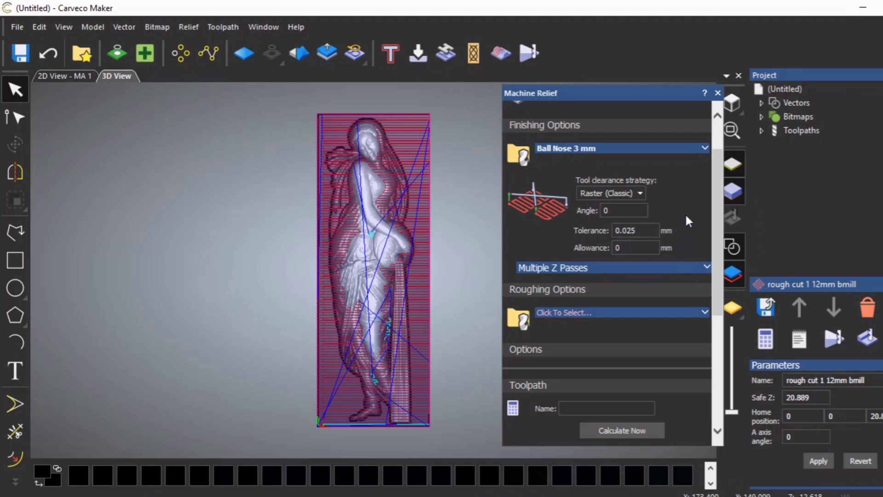
pyautogui.click(705, 148)
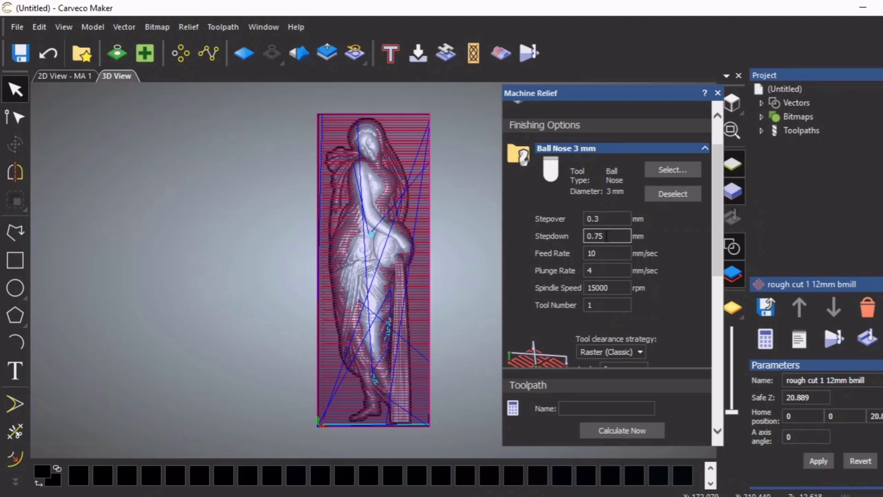
pyautogui.moveTo(606, 236)
pyautogui.mouseDown()
pyautogui.moveTo(585, 237)
pyautogui.moveTo(591, 244)
pyautogui.mouseUp()
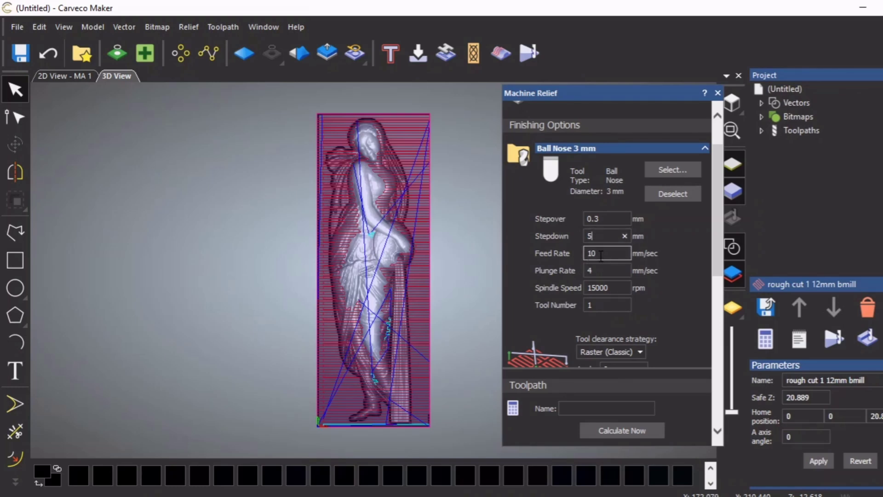
pyautogui.moveTo(601, 254); pyautogui.dragTo(583, 258)
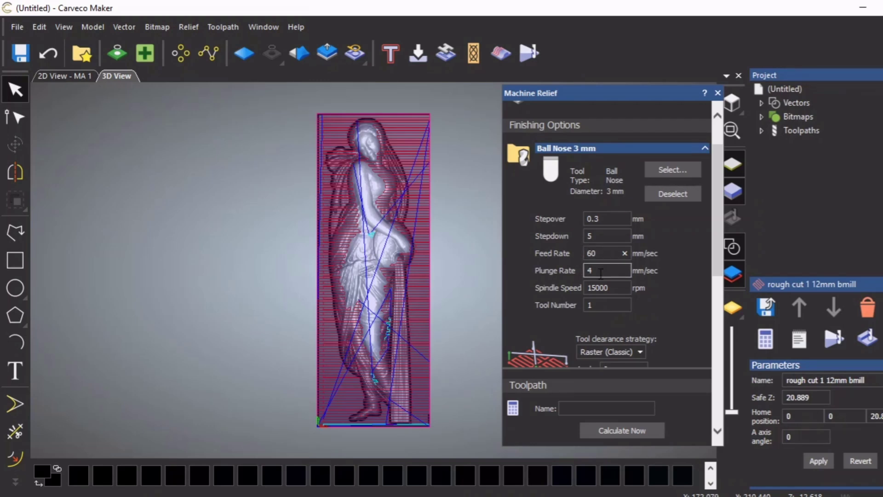
pyautogui.doubleClick(594, 270)
pyautogui.write('30')
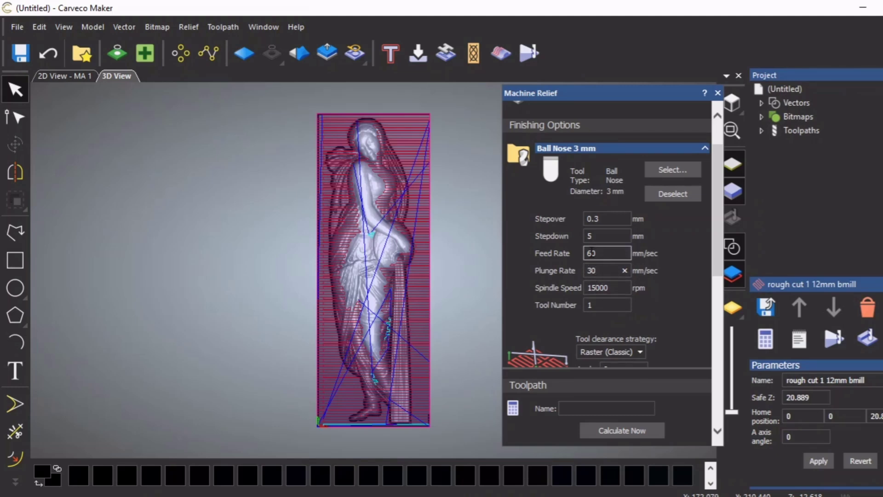
# Set the finishing tool's spindle speed to 24000 rpm and its tool number to 2.
pyautogui.click(595, 287)
pyautogui.moveTo(595, 288); pyautogui.dragTo(589, 287)
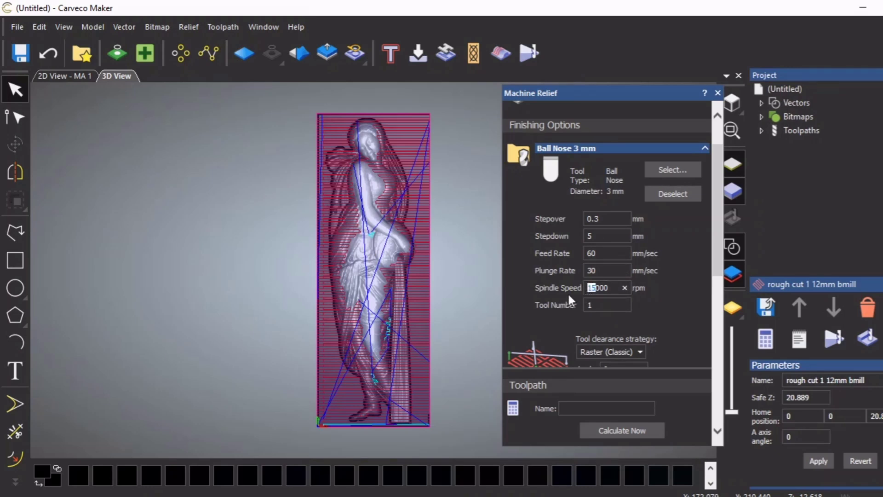
pyautogui.write('24')
pyautogui.doubleClick(587, 306)
pyautogui.write('2')
# Name the finishing toolpath "FIN CUT 2 3mm bill", calculate it and close the Machine Relief settings.
pyautogui.scroll(-5, 674, 295)
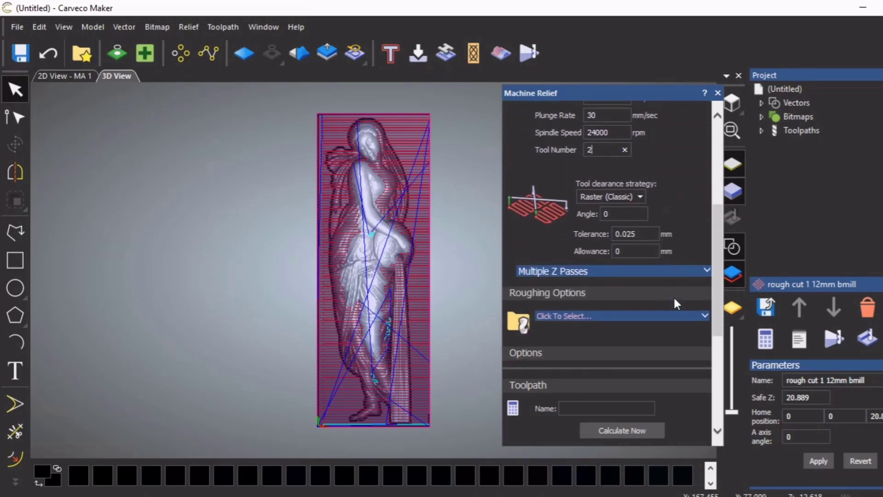
pyautogui.scroll(-2, 674, 296)
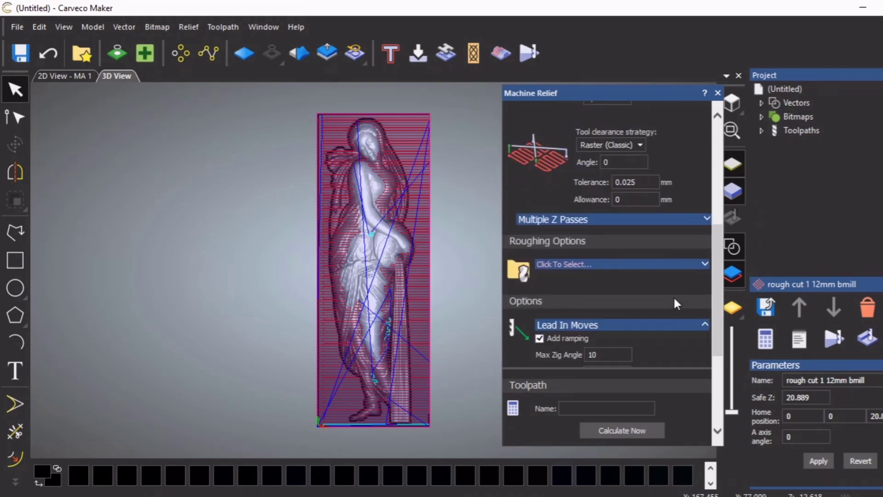
pyautogui.scroll(-5, 674, 296)
pyautogui.scroll(-1, 674, 296)
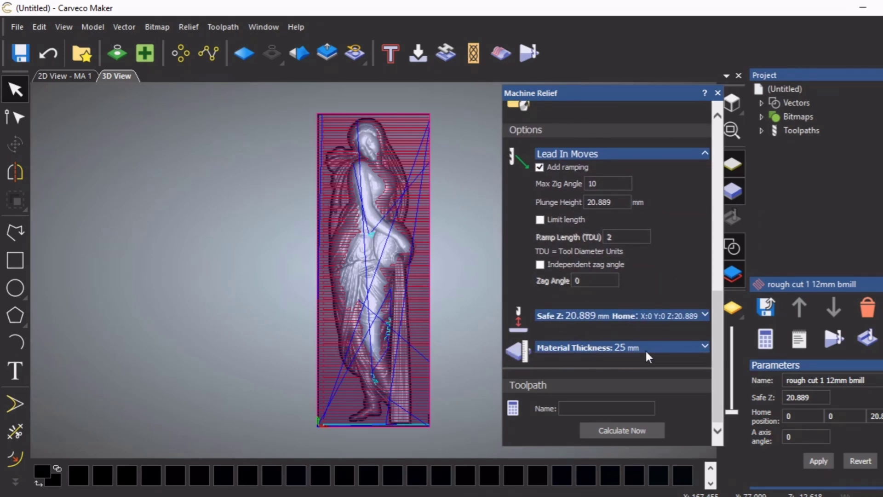
pyautogui.click(595, 414)
pyautogui.write('F')
pyautogui.write('ill')
pyautogui.click(613, 431)
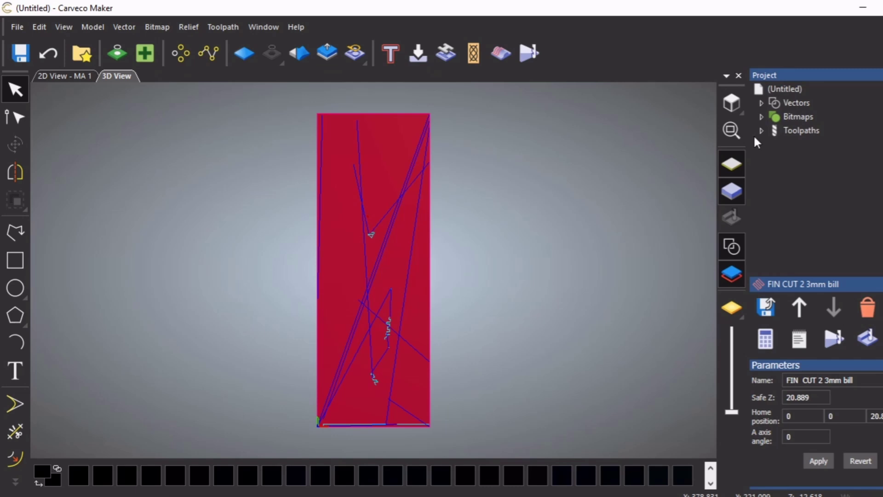
# Simulate all the toolpaths on the material block and select the simulation in the project.
pyautogui.click(775, 130)
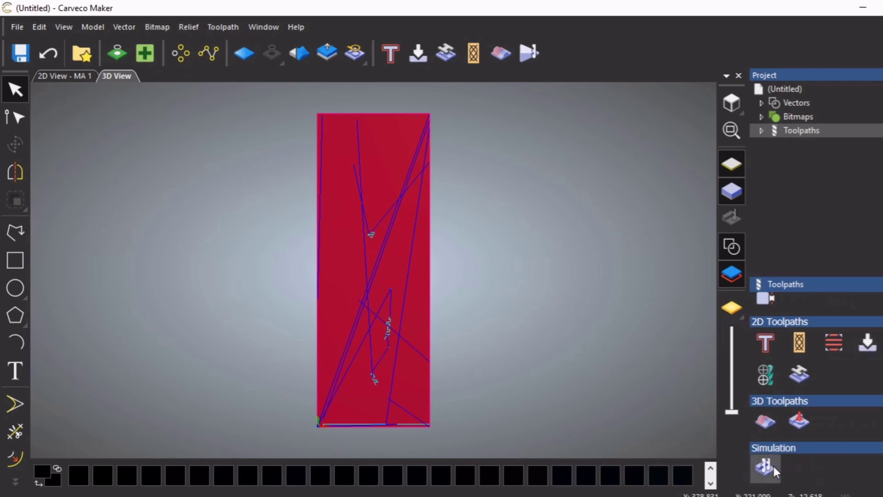
pyautogui.click(765, 467)
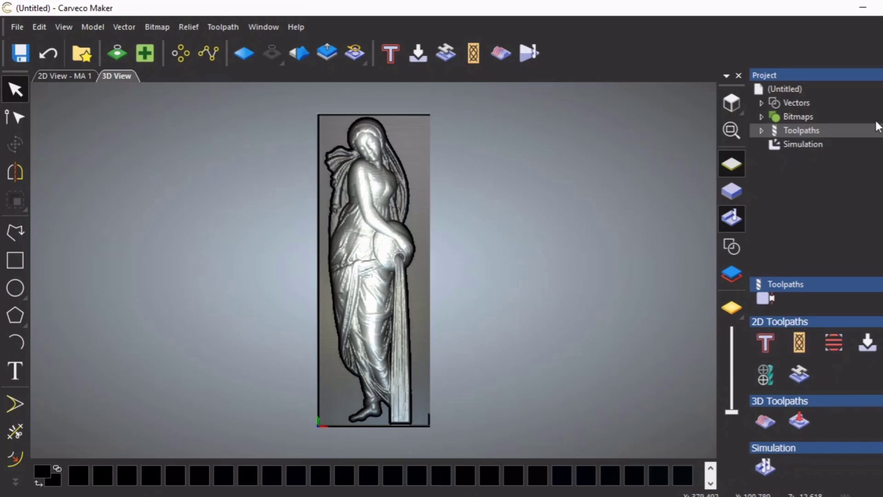
pyautogui.click(774, 144)
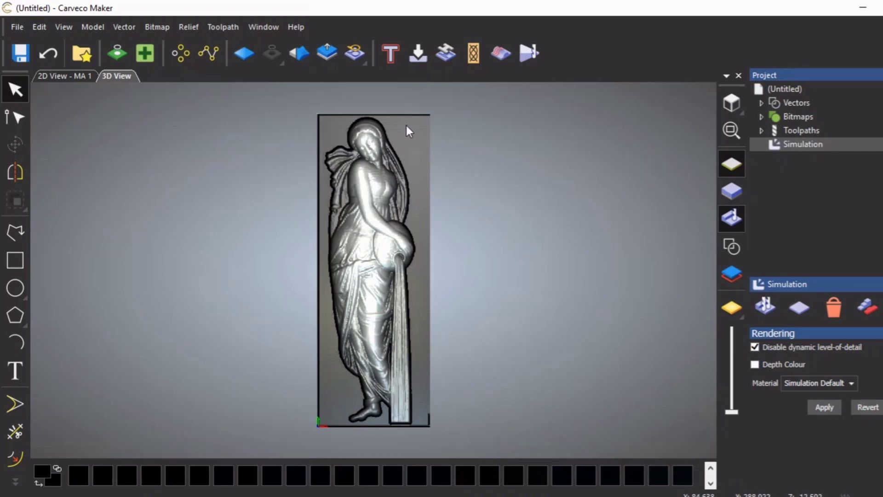
# Apply the Polished Brass material to the rendering of the simulation.
pyautogui.click(851, 384)
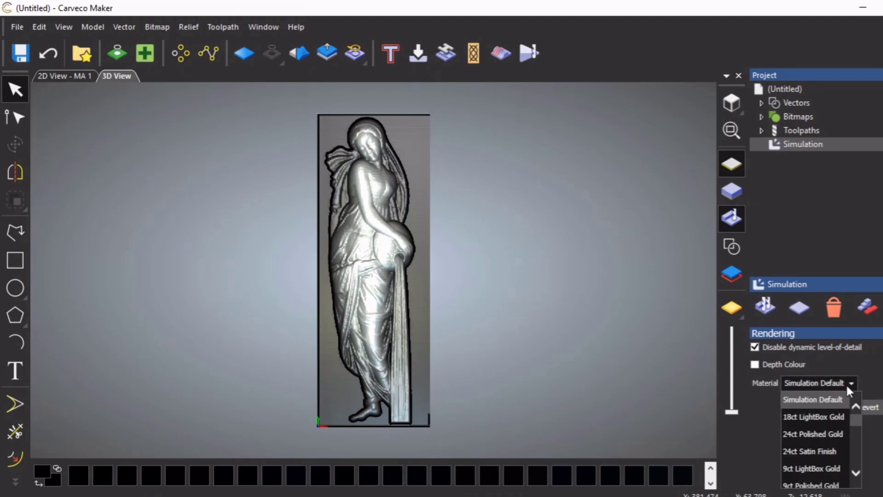
pyautogui.moveTo(854, 419); pyautogui.dragTo(858, 468)
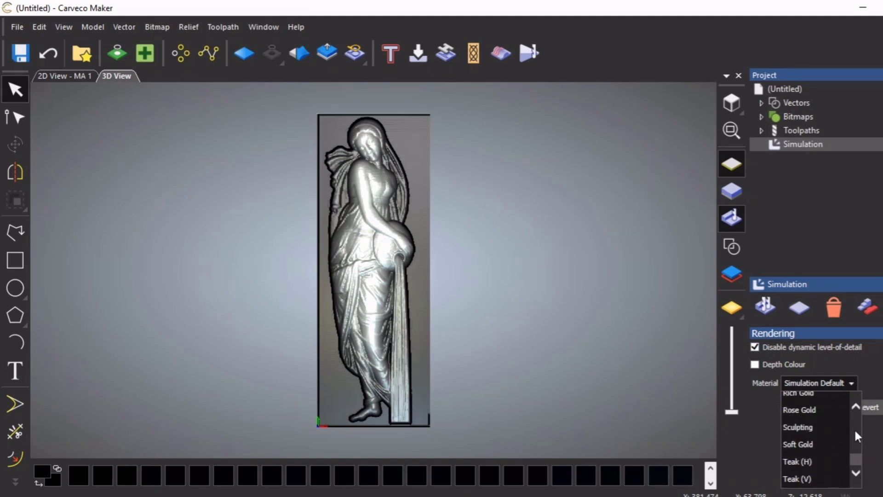
pyautogui.scroll(1, 854, 429)
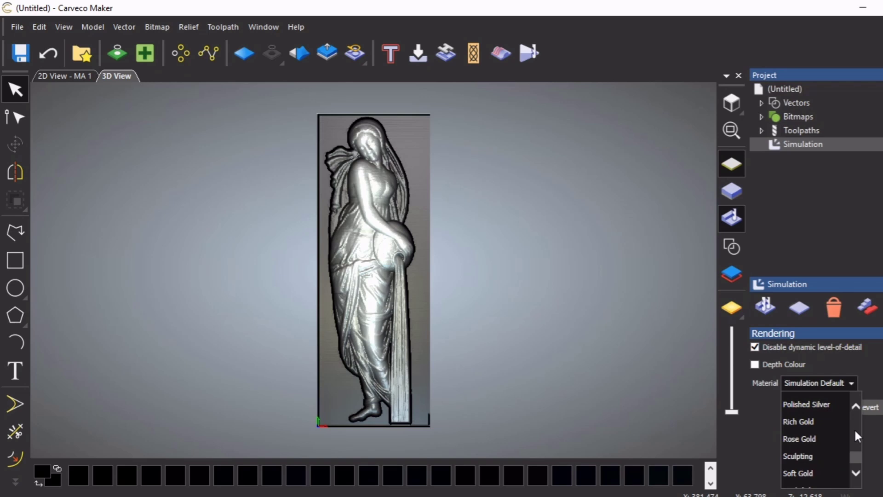
pyautogui.scroll(2, 855, 429)
pyautogui.scroll(1, 855, 428)
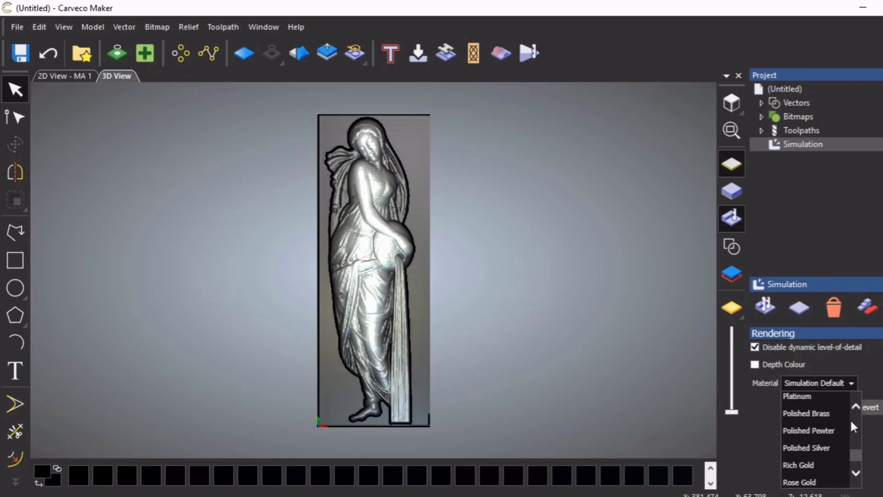
pyautogui.click(820, 412)
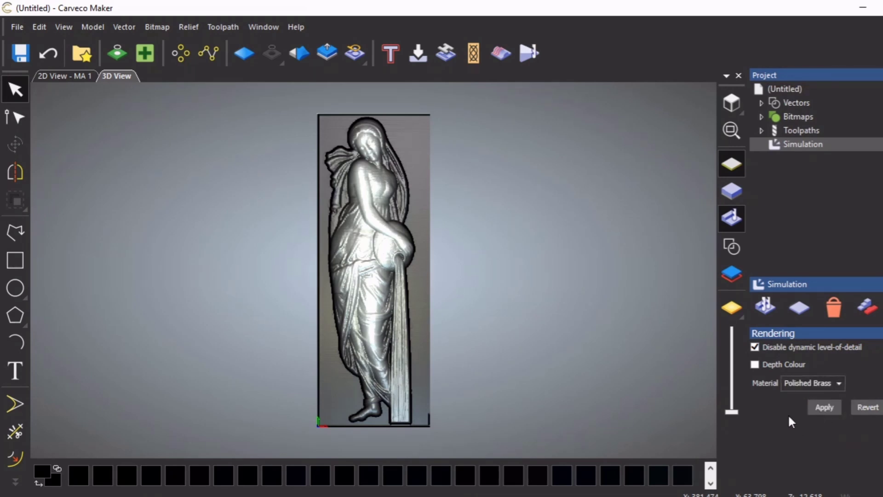
pyautogui.click(827, 407)
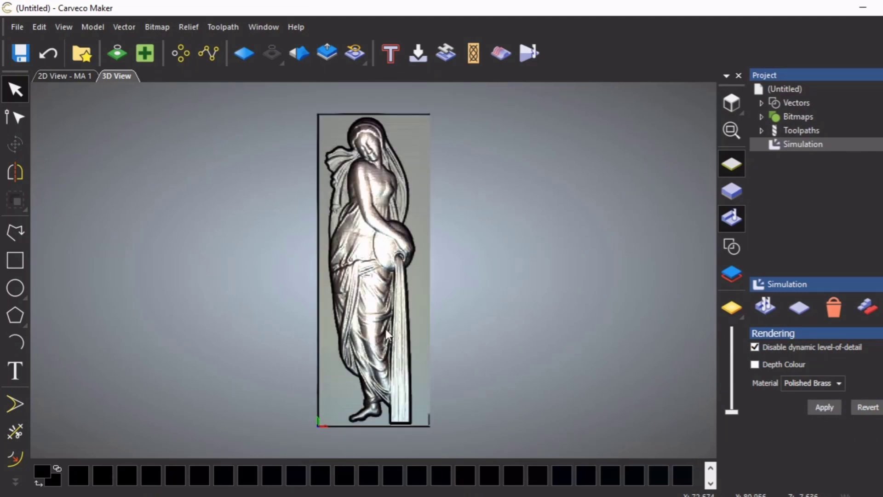
# Apply the Bronze material to the rendering of the simulation and inspect the carved statue at an angle.
pyautogui.click(838, 385)
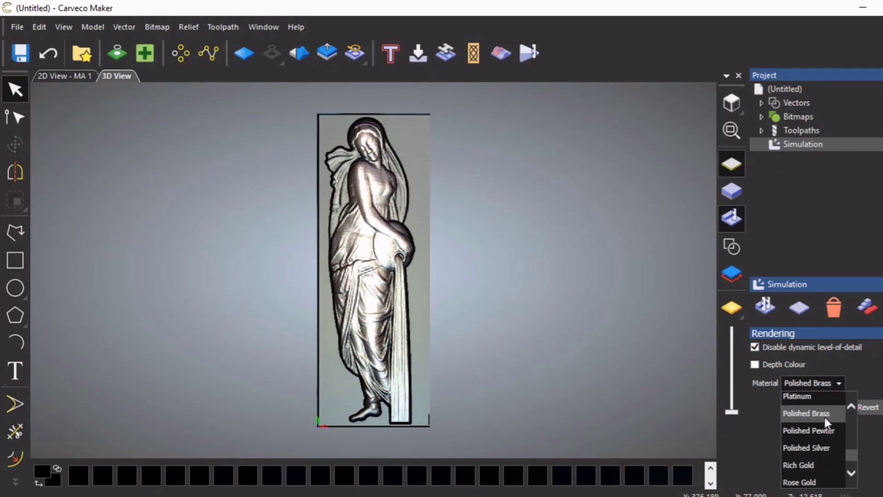
pyautogui.scroll(2, 824, 418)
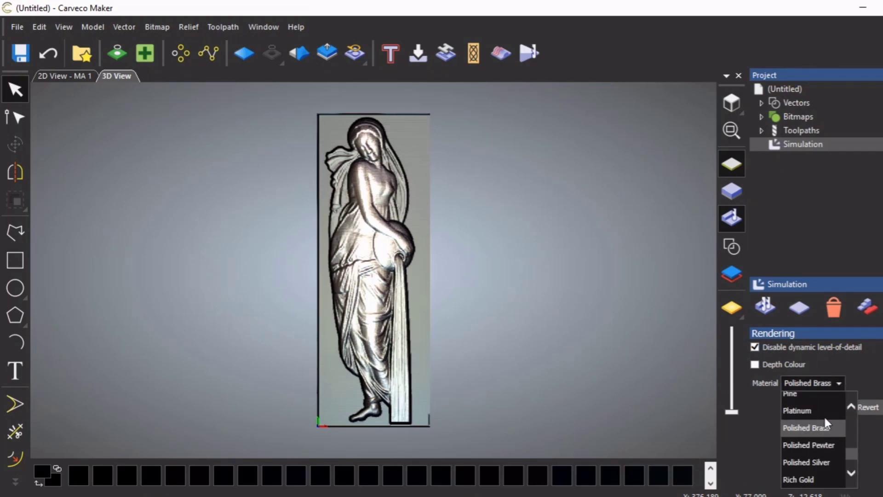
pyautogui.scroll(2, 824, 420)
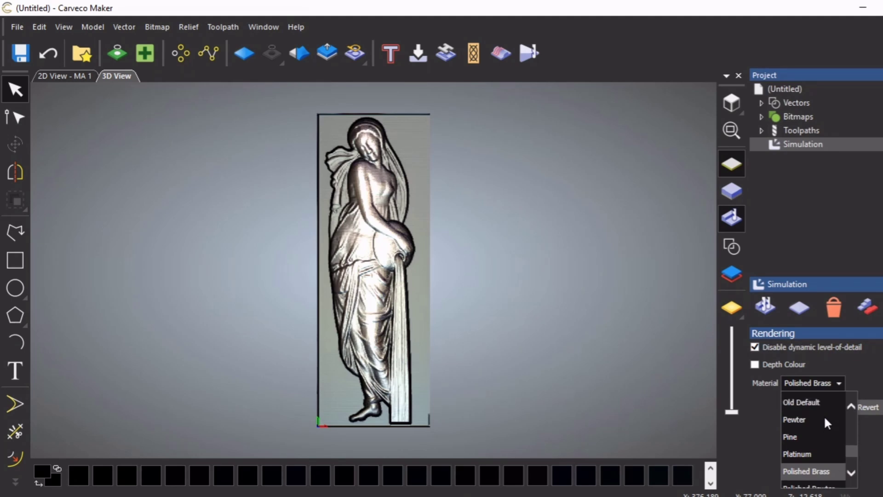
pyautogui.scroll(4, 827, 415)
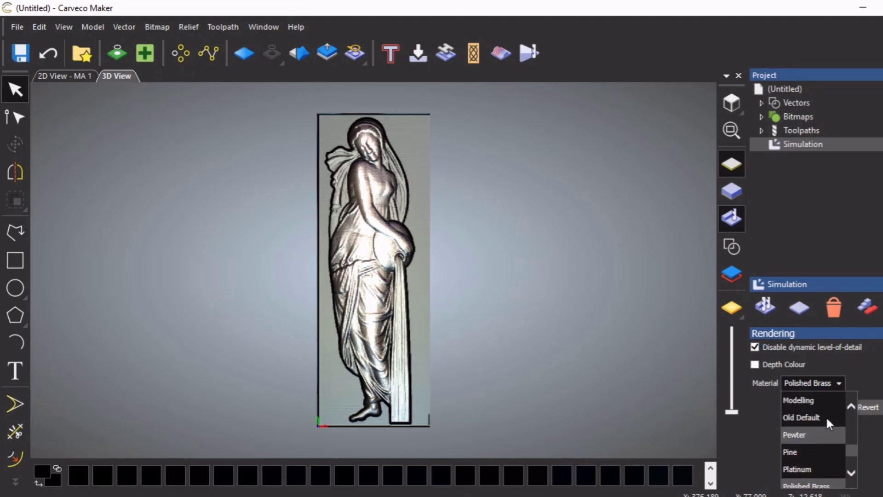
pyautogui.scroll(3, 826, 416)
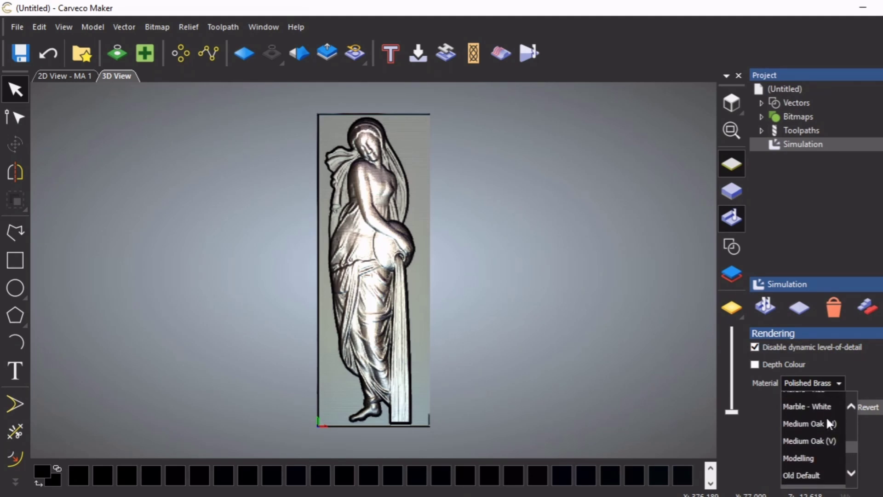
pyautogui.scroll(3, 826, 416)
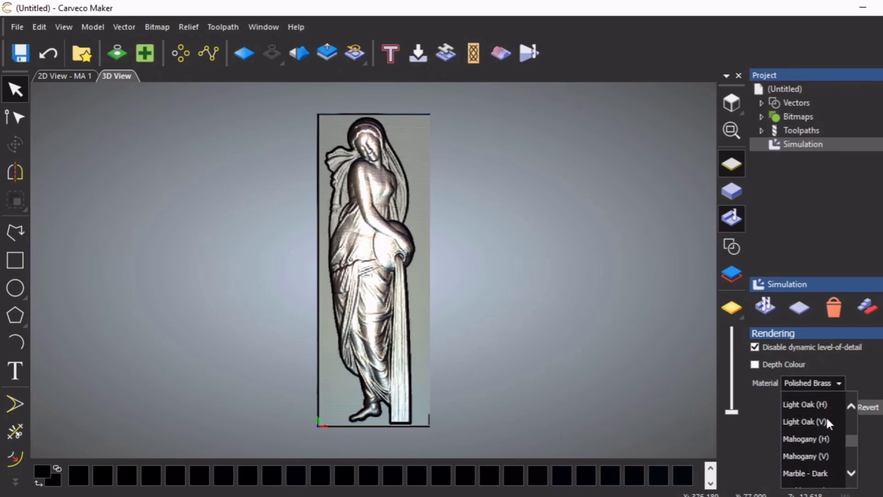
pyautogui.scroll(1, 827, 416)
pyautogui.scroll(1, 826, 416)
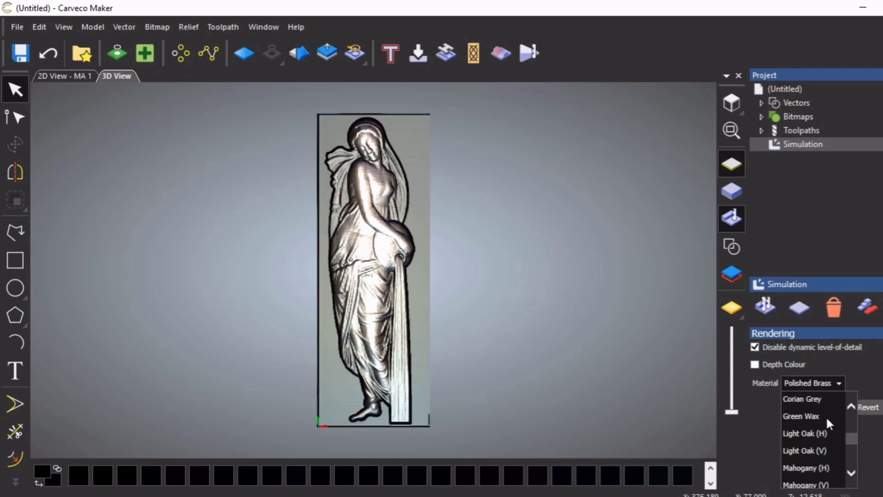
pyautogui.scroll(3, 826, 416)
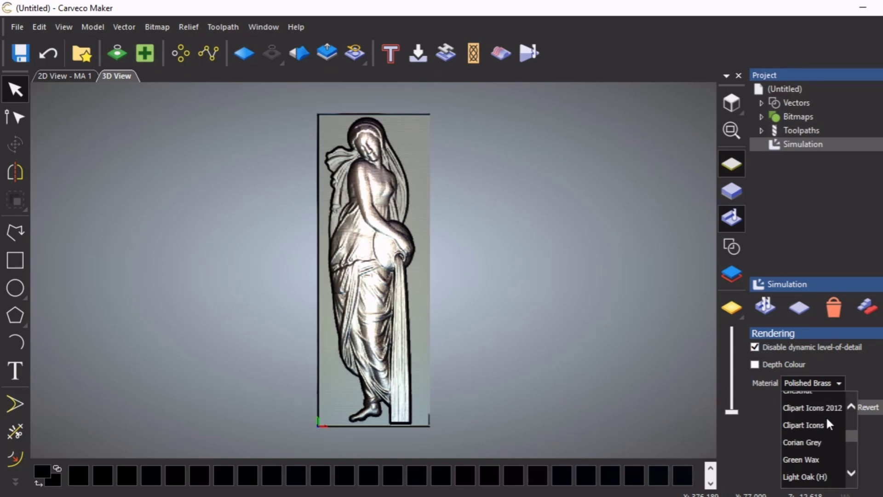
pyautogui.scroll(2, 827, 416)
pyautogui.scroll(1, 827, 416)
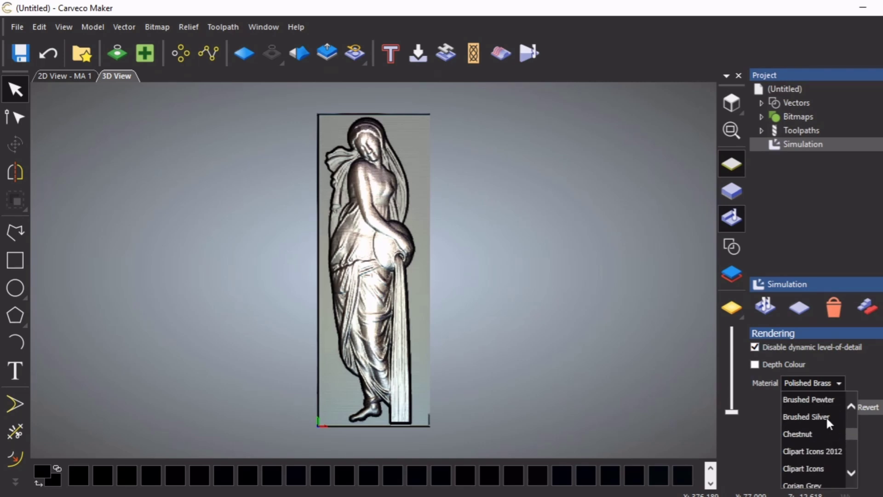
pyautogui.scroll(1, 826, 416)
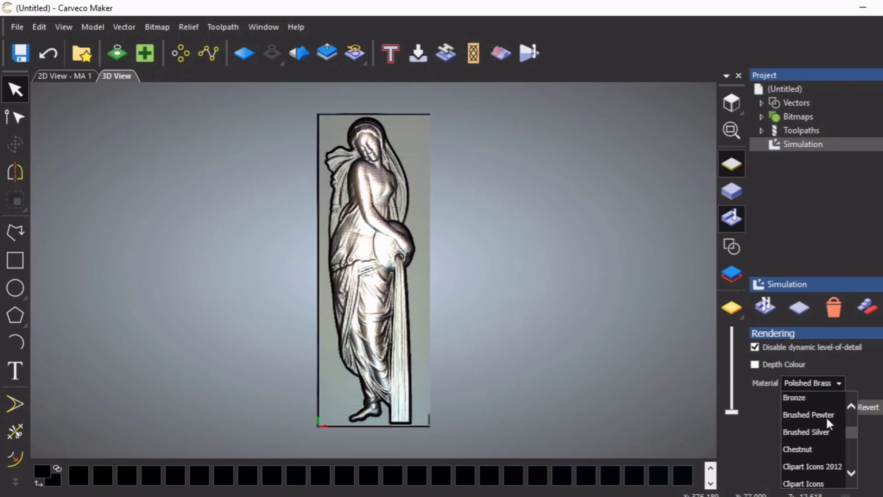
pyautogui.scroll(1, 827, 416)
pyautogui.click(795, 412)
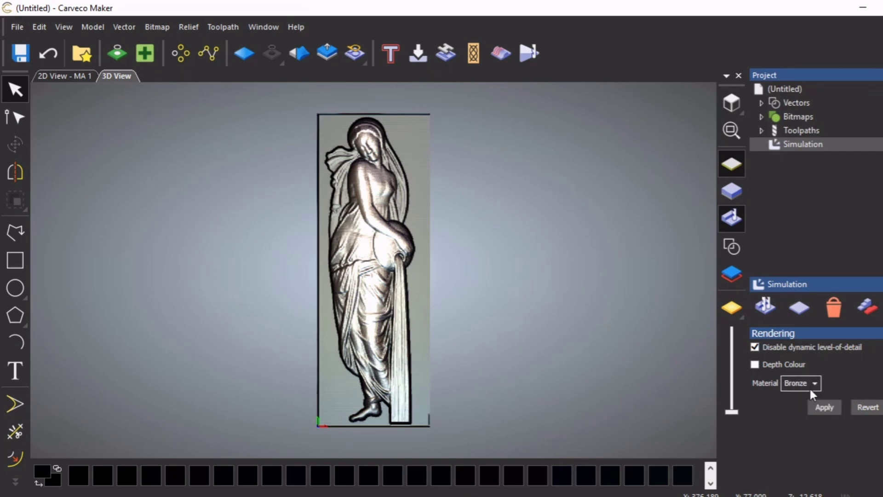
pyautogui.click(824, 408)
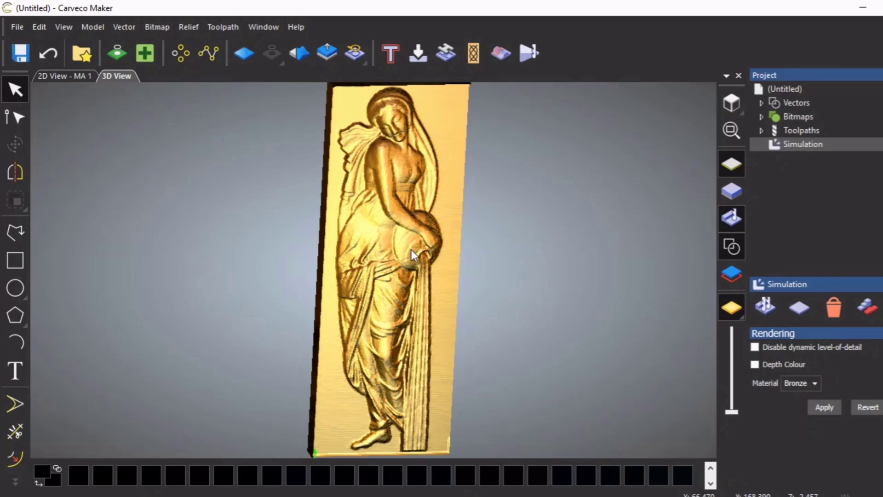
pyautogui.moveTo(411, 250)
pyautogui.mouseDown()
pyautogui.moveTo(418, 307)
pyautogui.moveTo(434, 297)
pyautogui.moveTo(434, 260)
pyautogui.moveTo(408, 244)
pyautogui.moveTo(280, 242)
pyautogui.moveTo(613, 248)
pyautogui.moveTo(462, 231)
pyautogui.moveTo(410, 235)
pyautogui.moveTo(388, 251)
pyautogui.moveTo(373, 242)
pyautogui.moveTo(422, 246)
pyautogui.mouseUp()
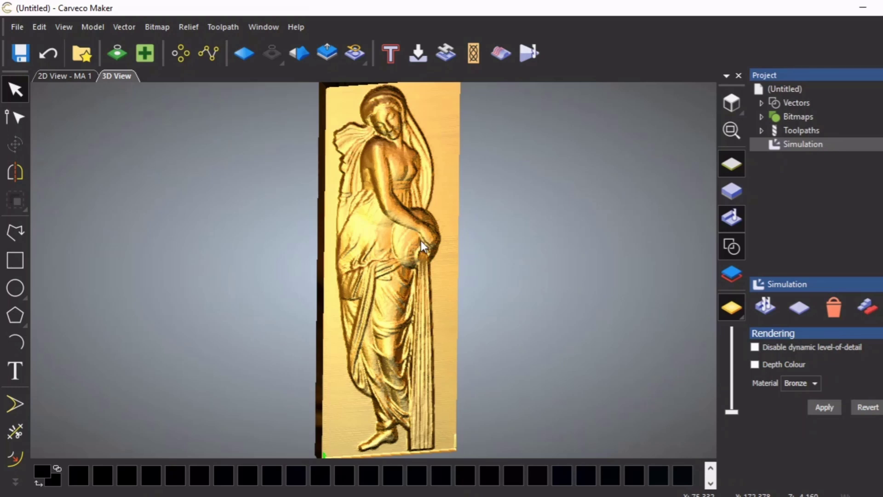
pyautogui.moveTo(420, 241)
pyautogui.mouseDown()
pyautogui.moveTo(369, 235)
pyautogui.moveTo(378, 208)
pyautogui.moveTo(402, 212)
pyautogui.moveTo(433, 233)
pyautogui.moveTo(414, 235)
pyautogui.mouseUp()
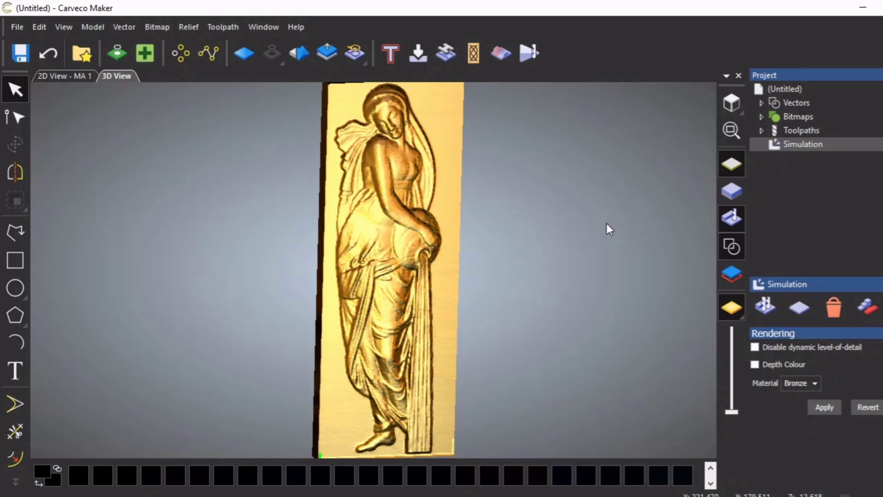
# Set up the toolpath export so that only the roughing toolpath "rough cut 1 12mm bmill" is included for saving.
pyautogui.click(775, 129)
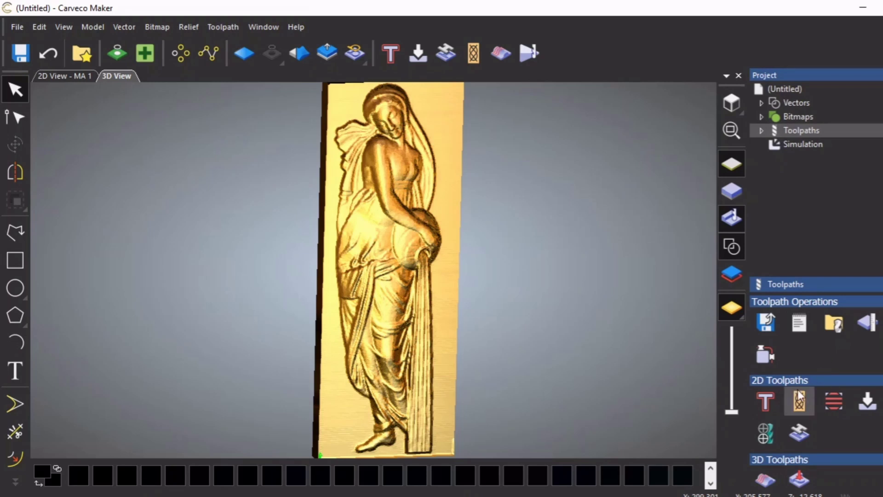
pyautogui.click(766, 324)
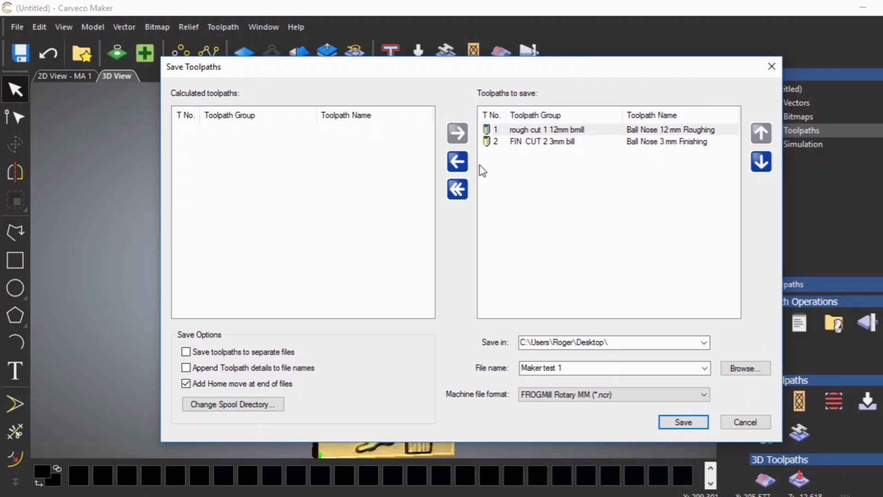
pyautogui.click(458, 163)
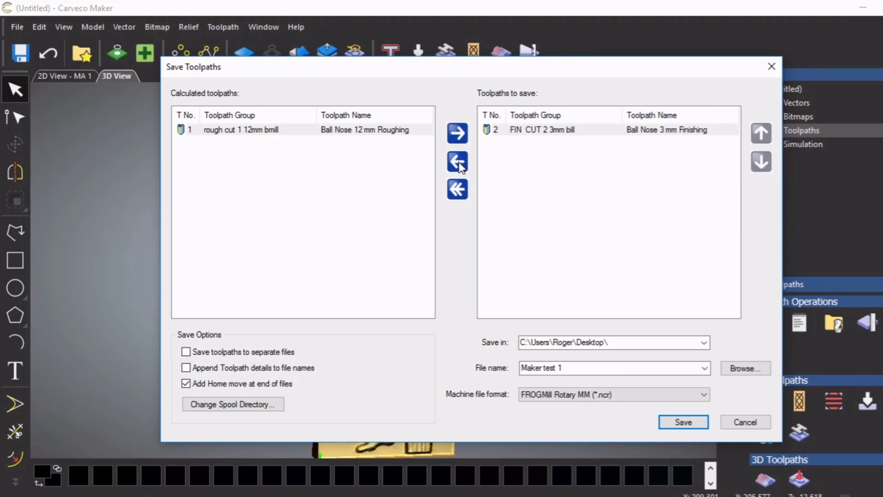
pyautogui.click(458, 163)
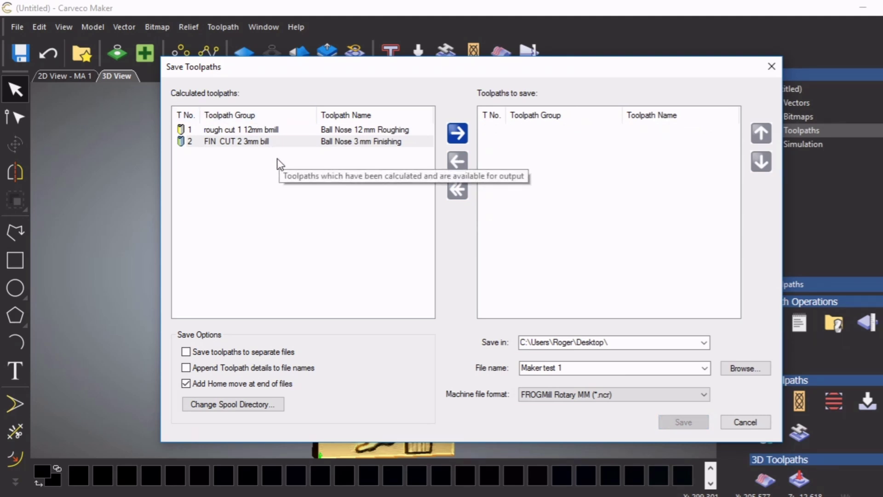
pyautogui.click(279, 130)
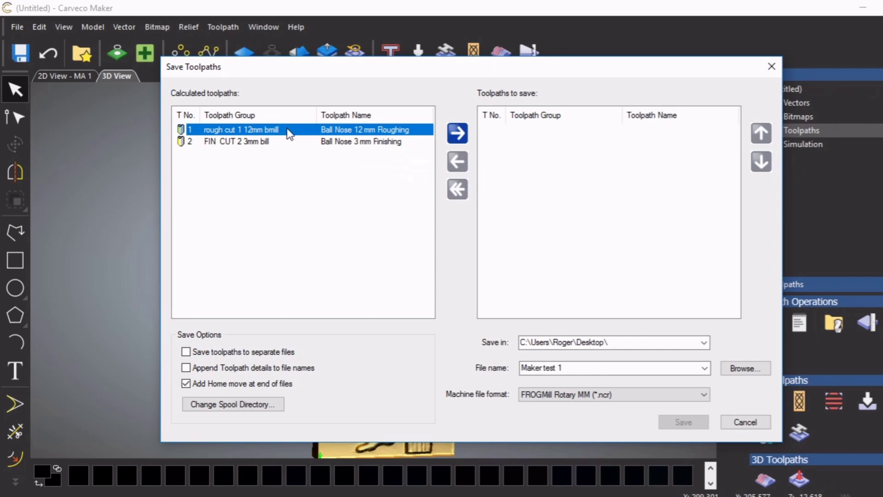
pyautogui.click(458, 134)
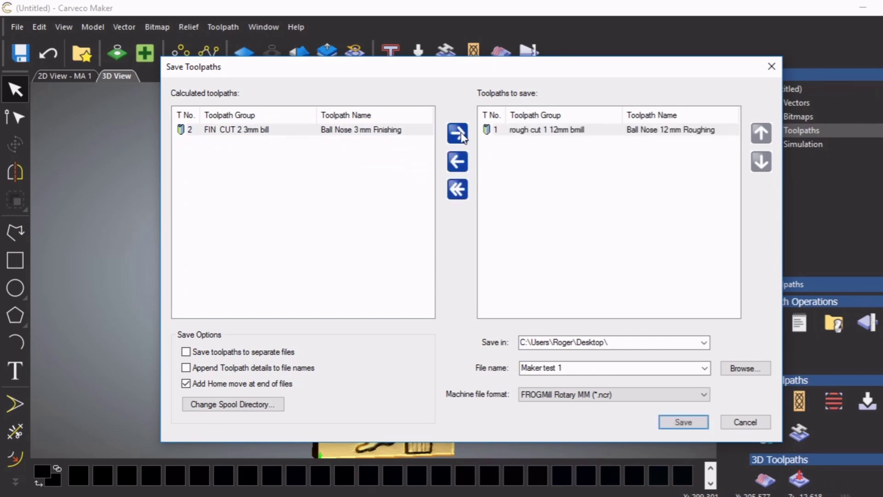
# Name the output file of the roughing toolpath "Maker test 2 cut 1".
pyautogui.doubleClick(561, 367)
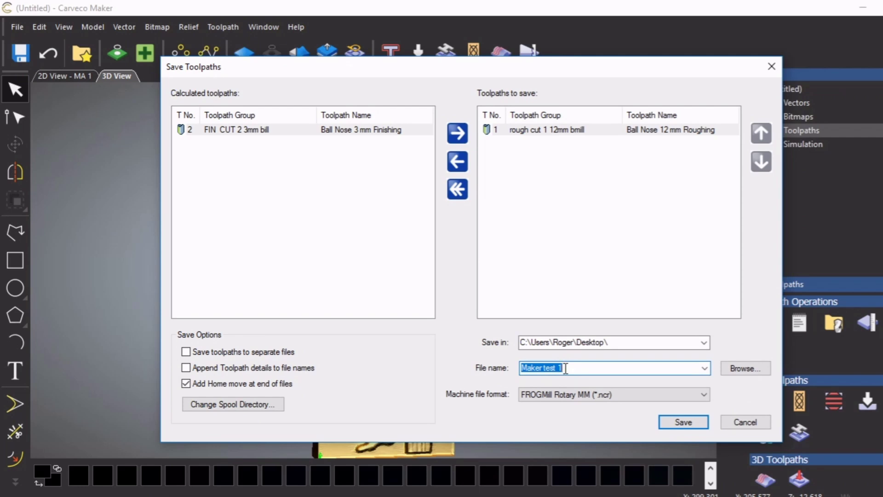
pyautogui.click(566, 368)
pyautogui.moveTo(566, 368); pyautogui.dragTo(558, 369)
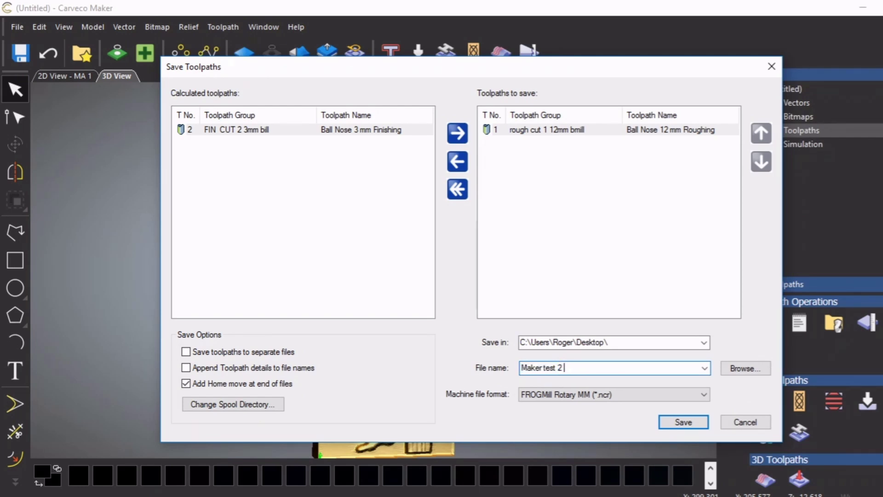
pyautogui.write('cut 1')
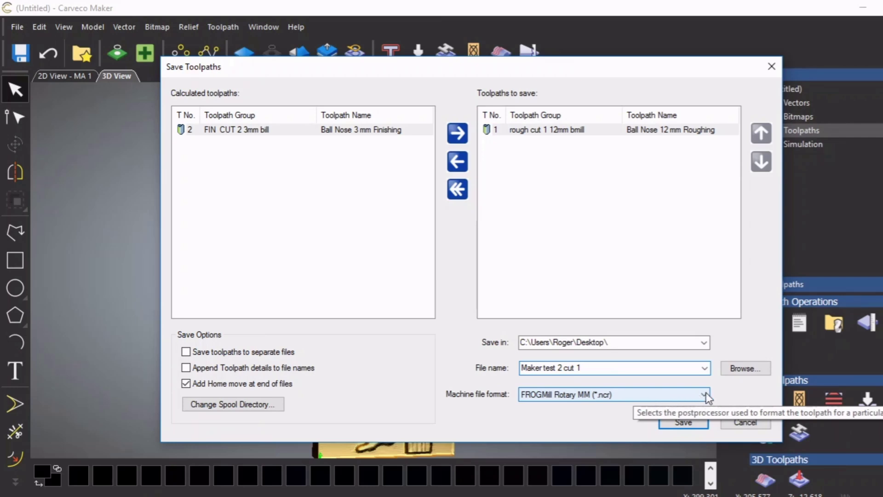
# Look through the available machine file formats, including the Haas, Mach3_4, Roland and Tormach postprocessors.
pyautogui.click(706, 395)
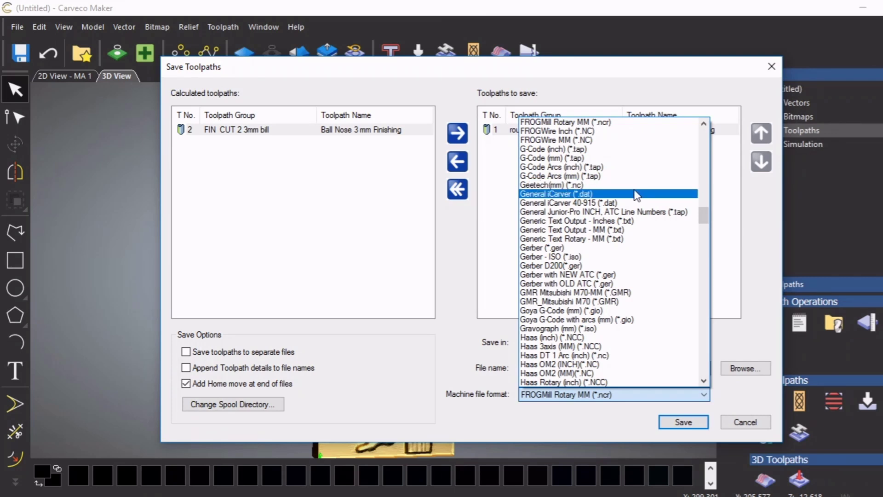
pyautogui.scroll(15, 596, 193)
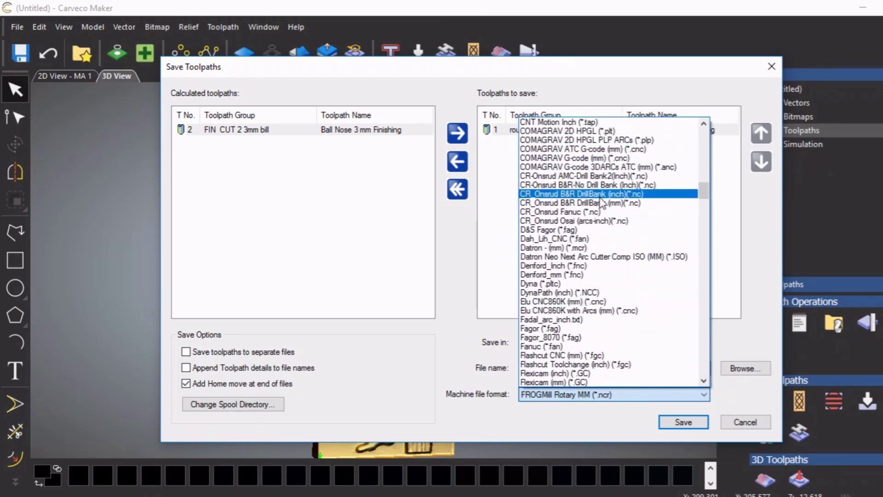
pyautogui.scroll(13, 600, 202)
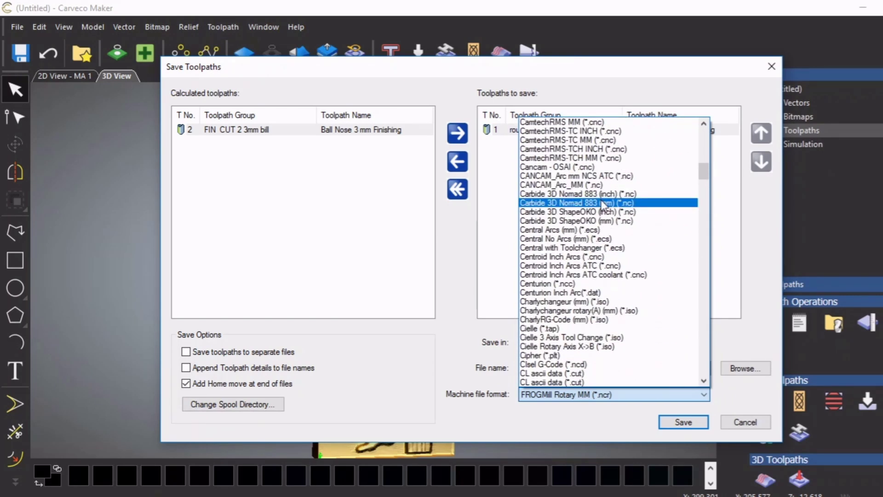
pyautogui.scroll(-16, 603, 206)
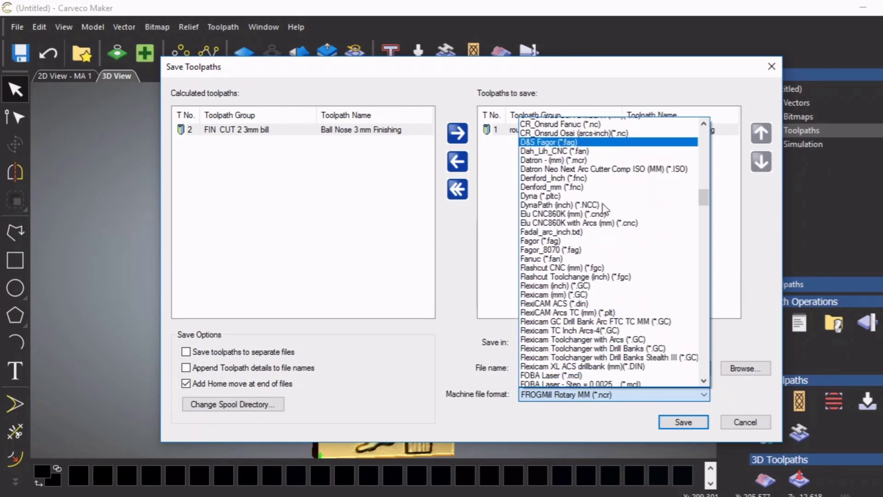
pyautogui.scroll(-10, 605, 209)
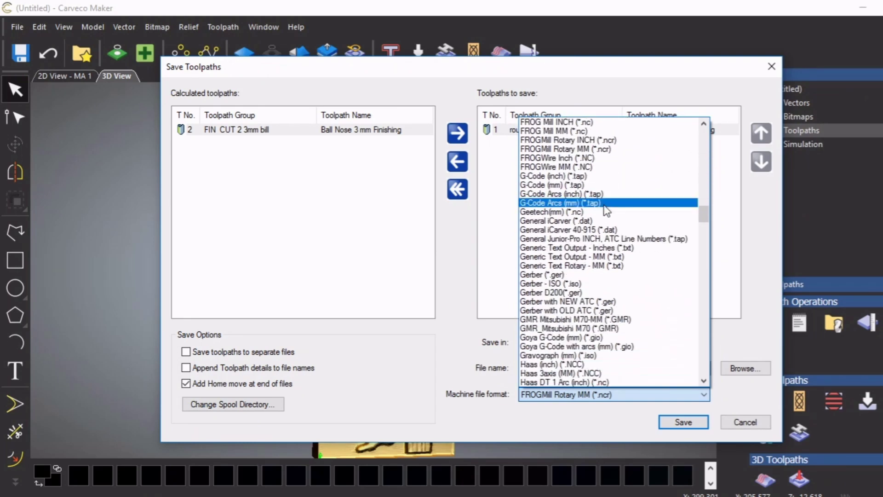
pyautogui.scroll(-7, 607, 211)
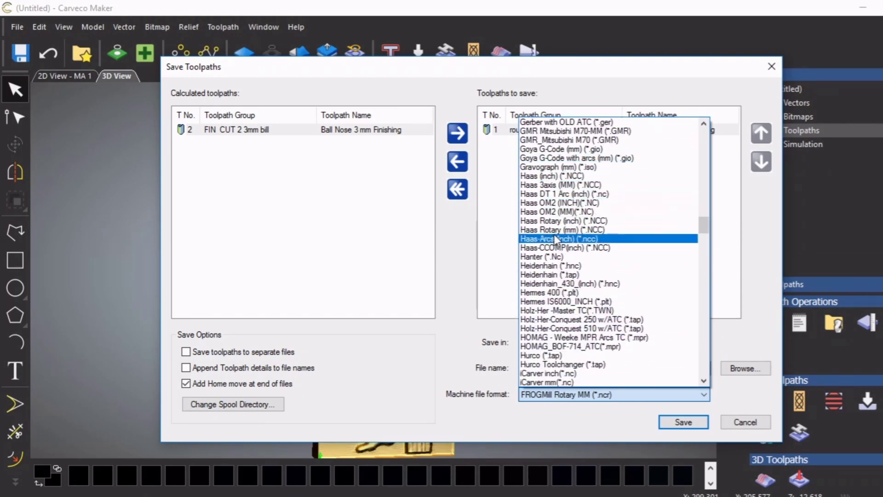
pyautogui.scroll(-1, 642, 231)
pyautogui.scroll(1, 642, 231)
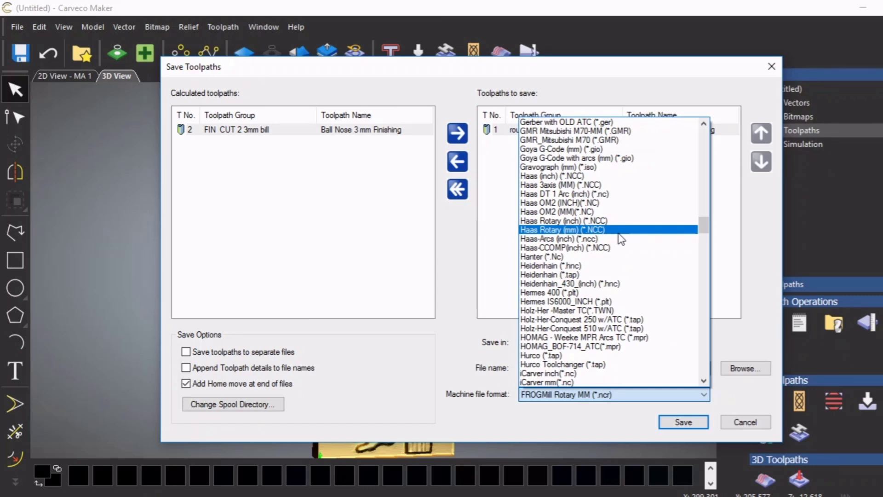
pyautogui.scroll(-7, 621, 239)
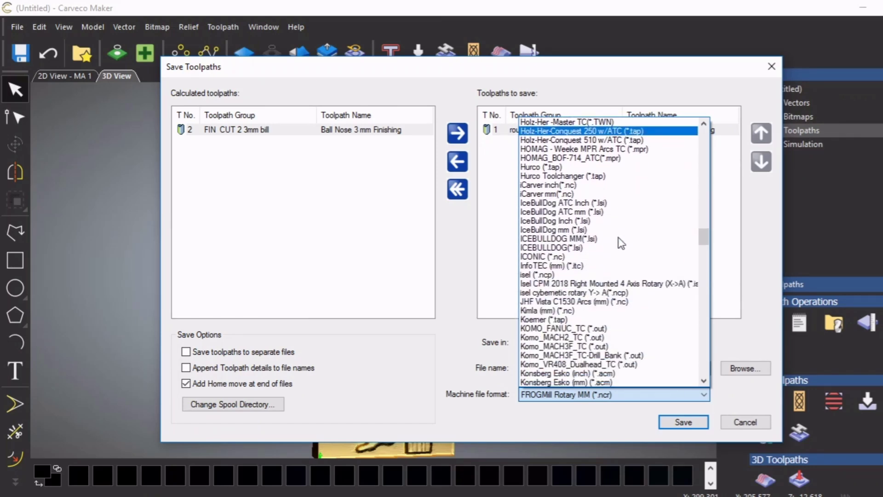
pyautogui.scroll(-3, 621, 243)
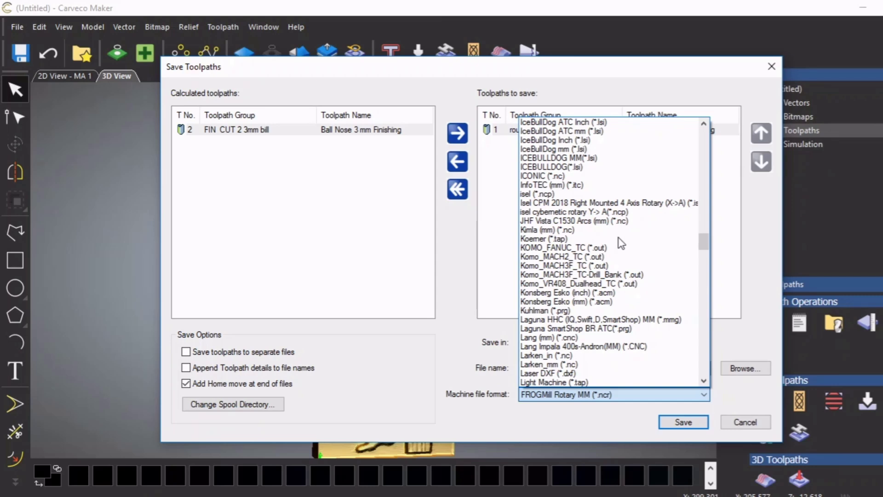
pyautogui.scroll(-7, 621, 244)
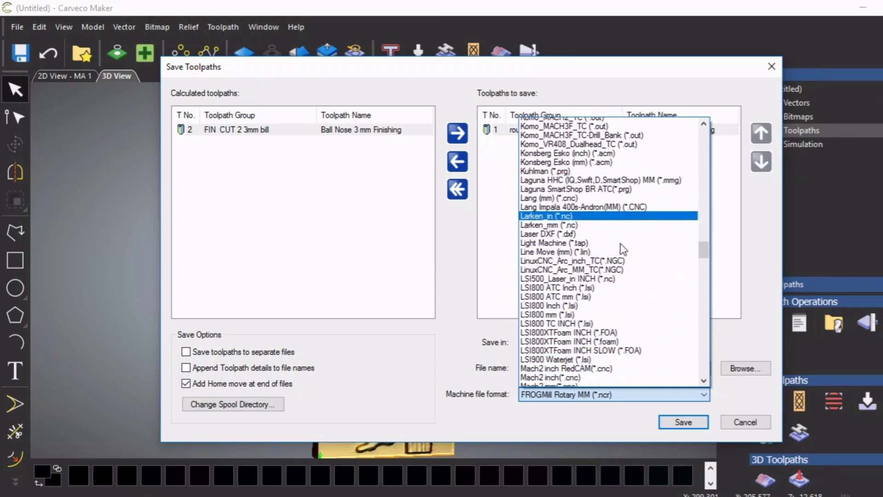
pyautogui.scroll(-3, 622, 249)
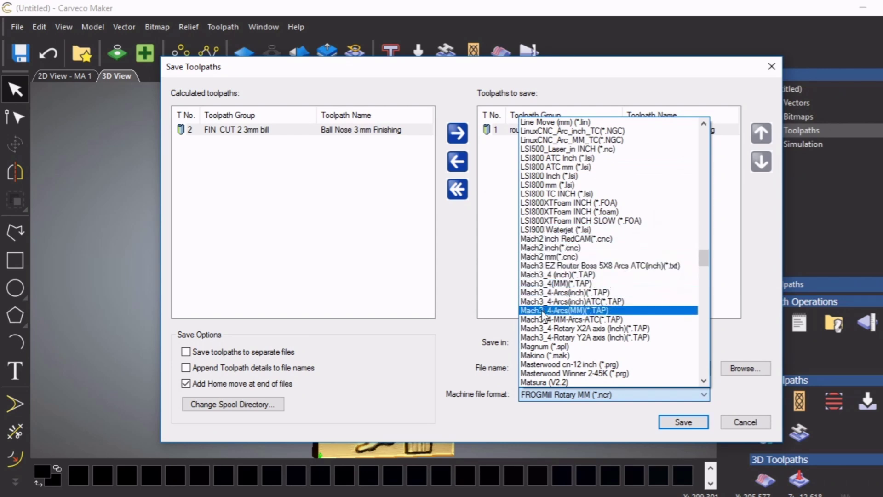
pyautogui.scroll(-3, 671, 294)
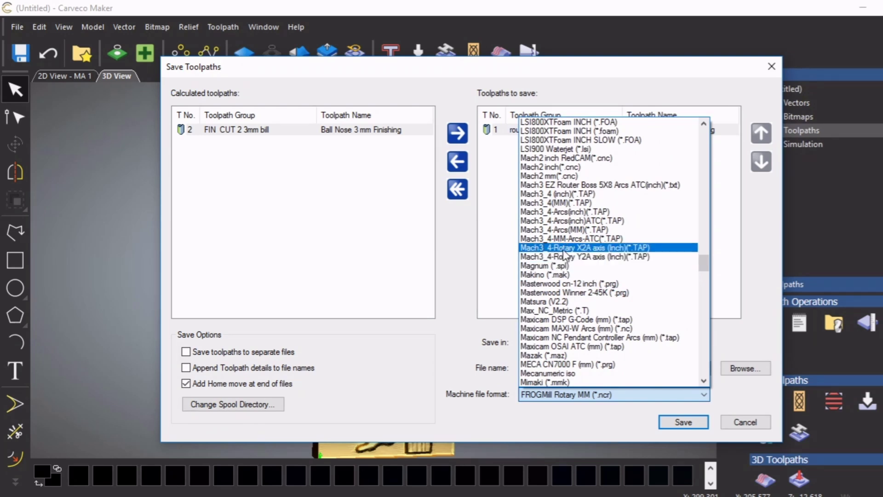
pyautogui.scroll(-2, 646, 275)
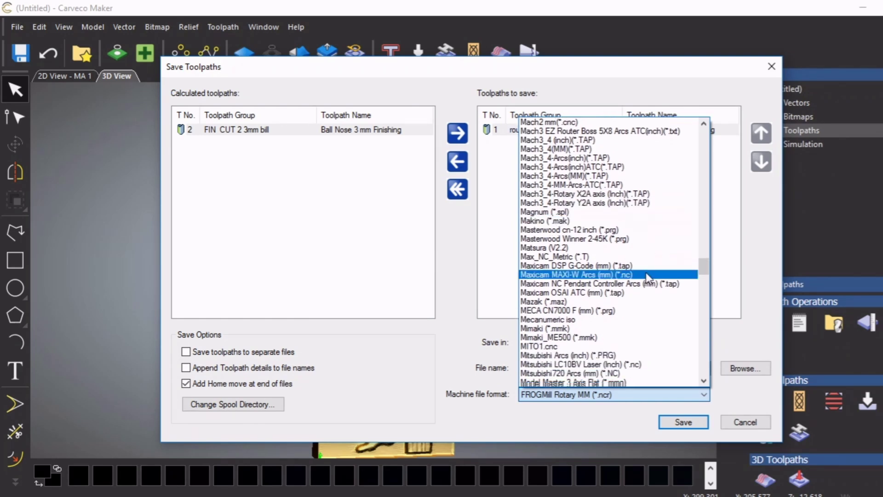
pyautogui.scroll(-4, 645, 272)
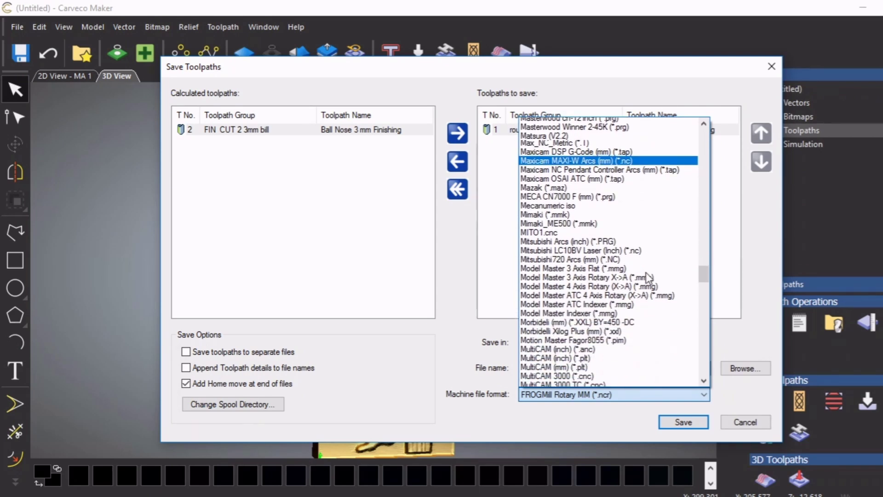
pyautogui.scroll(-2, 649, 276)
pyautogui.scroll(-5, 646, 273)
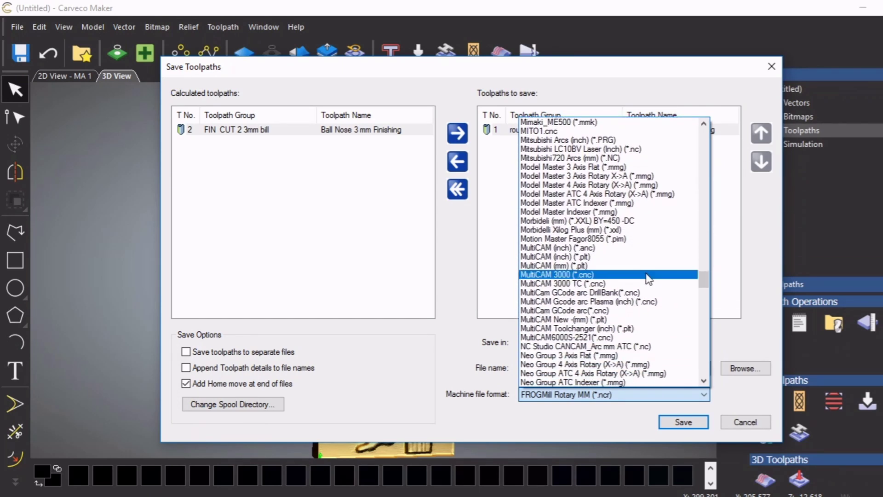
pyautogui.scroll(-7, 649, 276)
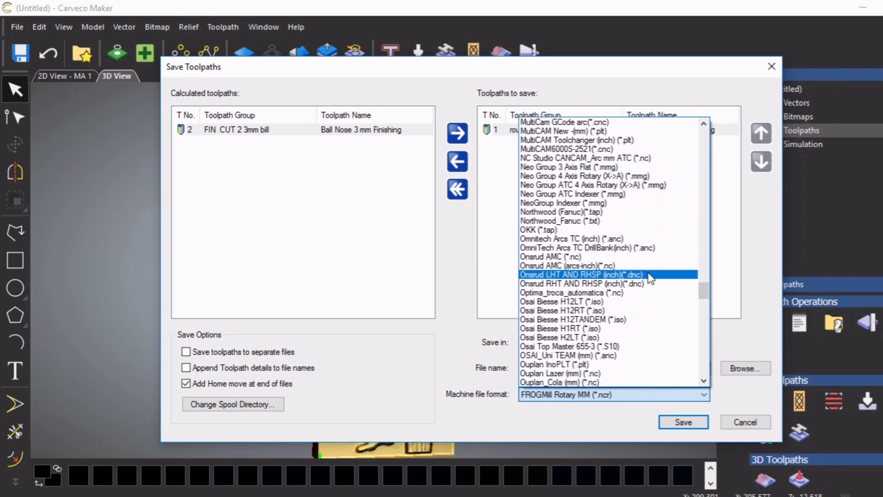
pyautogui.scroll(-12, 649, 271)
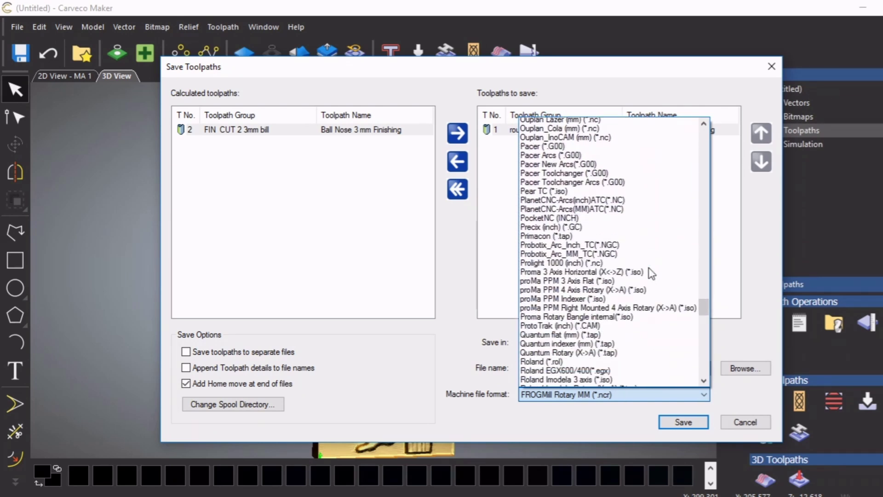
pyautogui.scroll(-11, 649, 270)
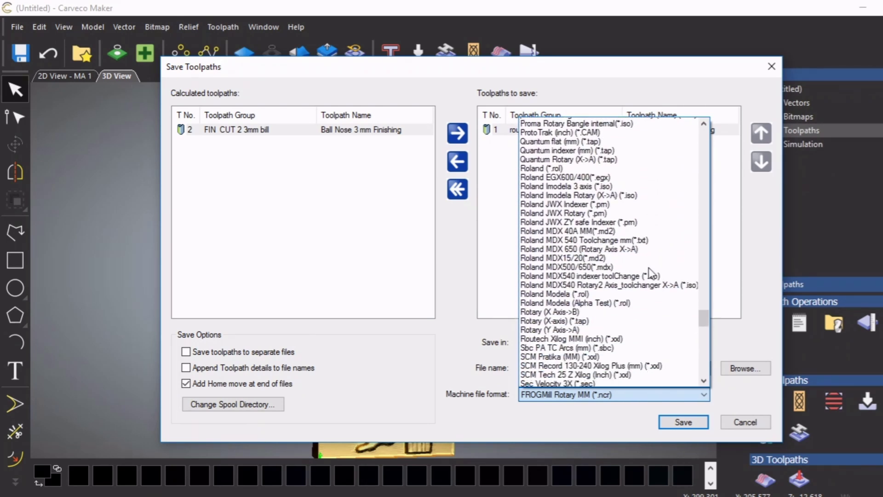
pyautogui.scroll(-12, 652, 273)
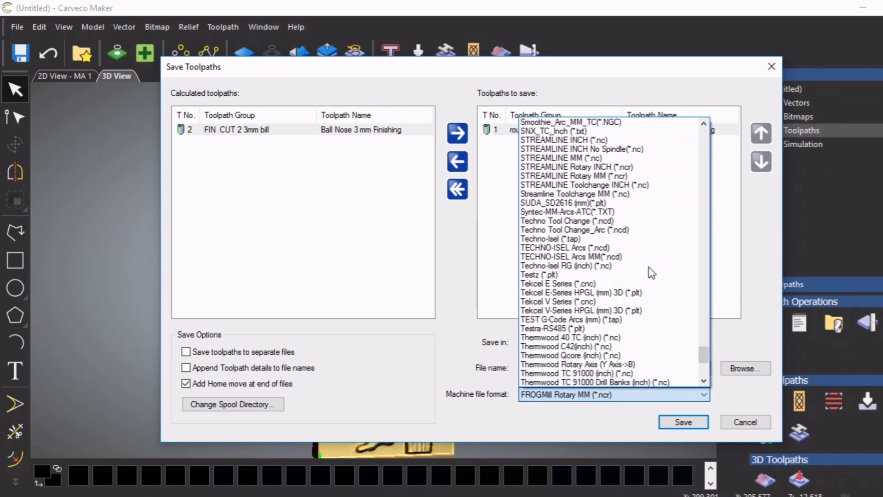
pyautogui.scroll(-5, 652, 273)
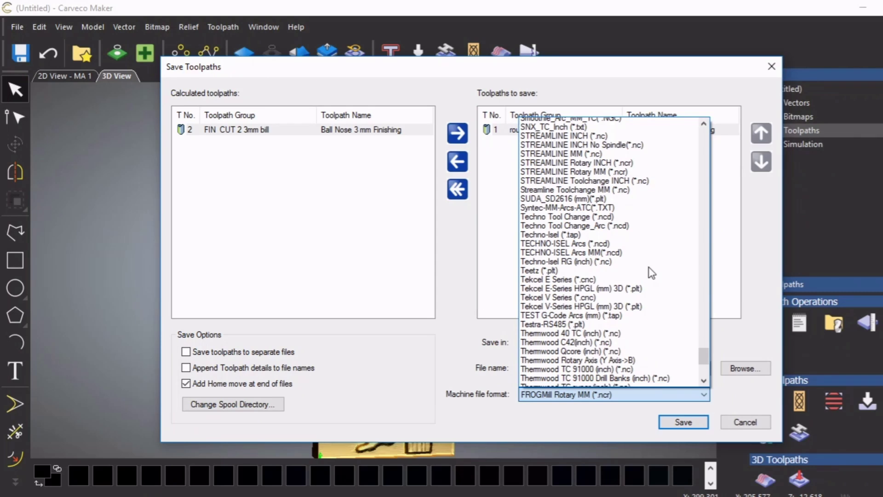
pyautogui.scroll(-1, 652, 273)
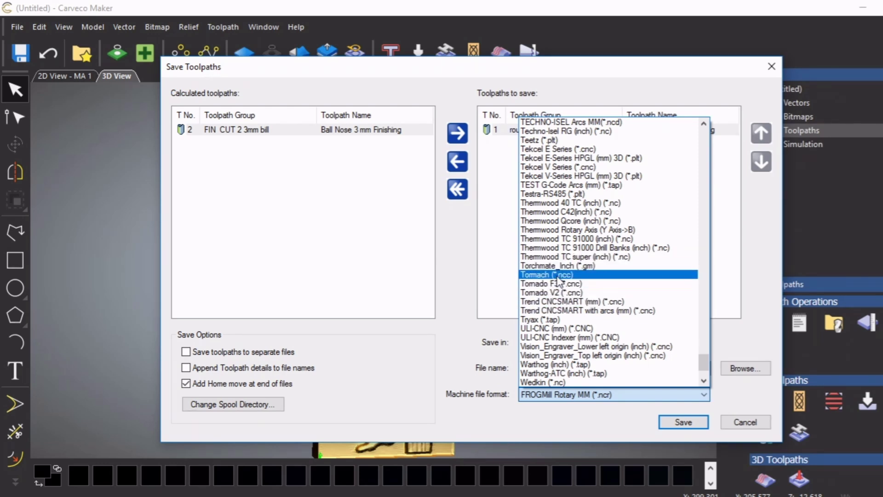
# Set the machine file format to G-Code (mm) (*.tap) and save the roughing toolpath.
pyautogui.scroll(20, 597, 281)
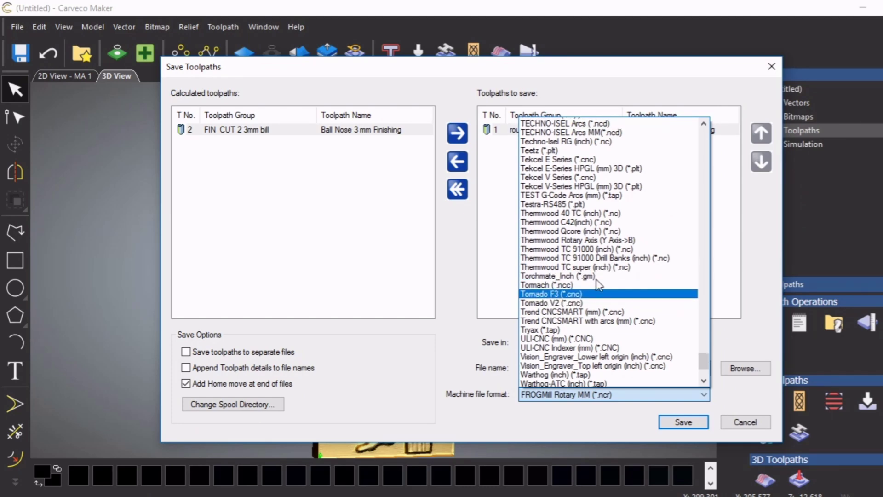
pyautogui.scroll(13, 597, 280)
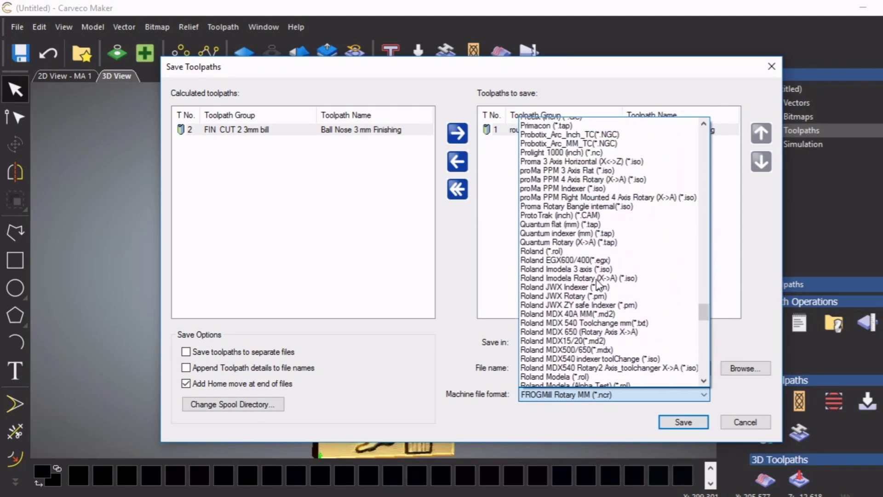
pyautogui.scroll(7, 596, 280)
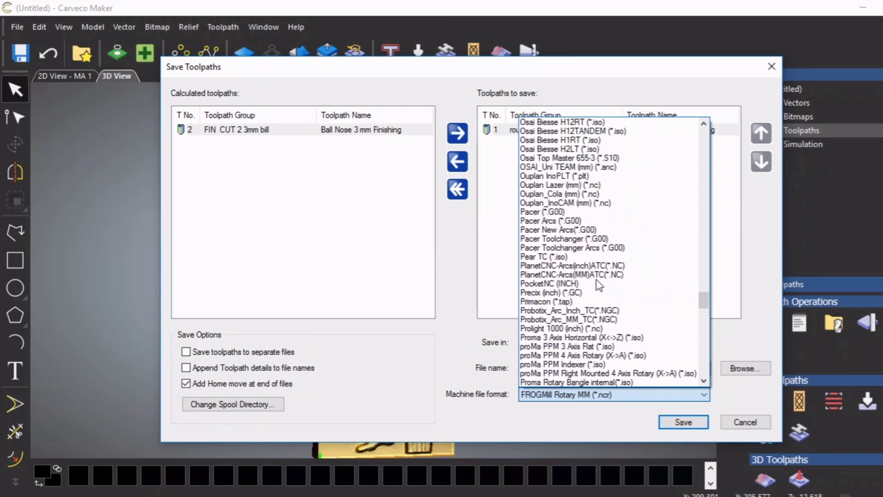
pyautogui.scroll(5, 597, 281)
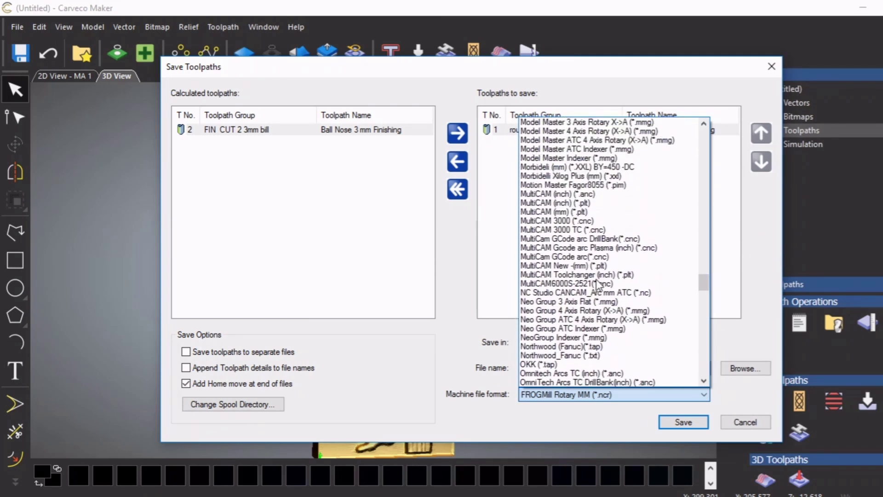
pyautogui.scroll(16, 609, 304)
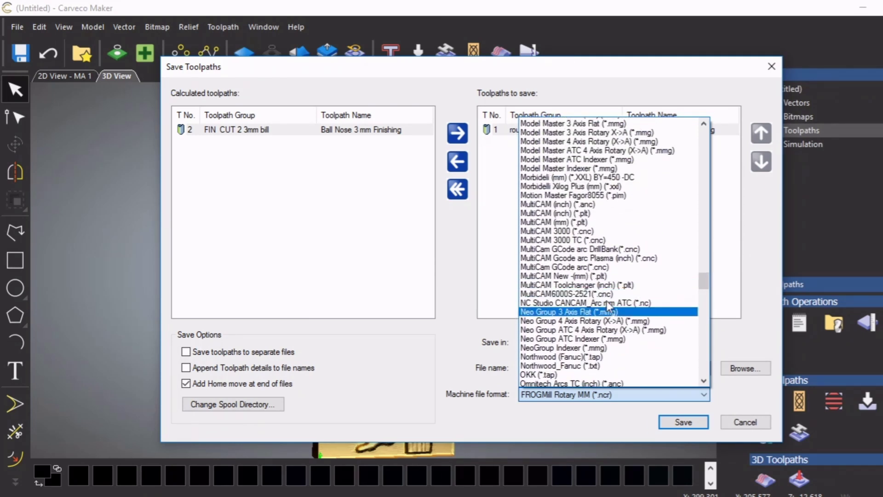
pyautogui.scroll(16, 610, 304)
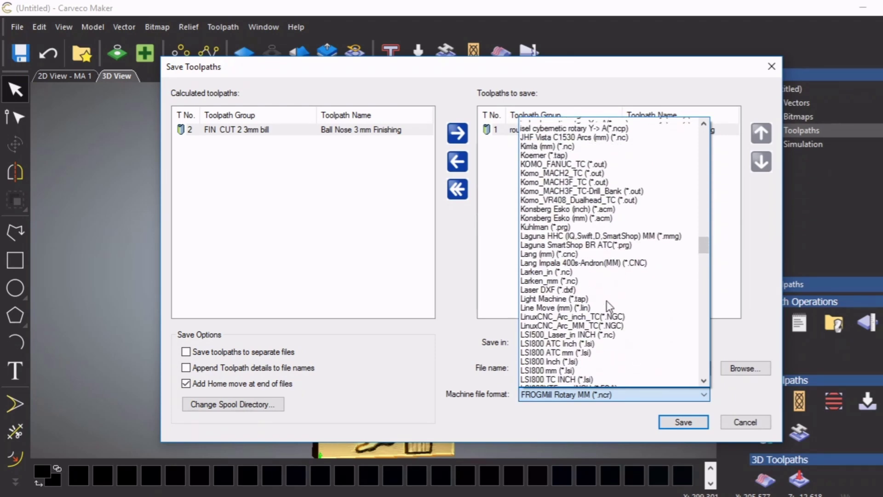
pyautogui.scroll(18, 608, 305)
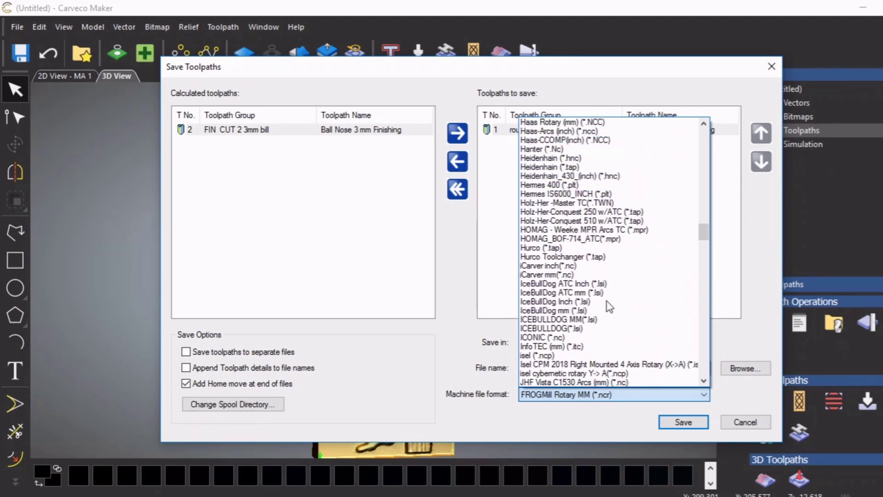
pyautogui.scroll(-5, 608, 304)
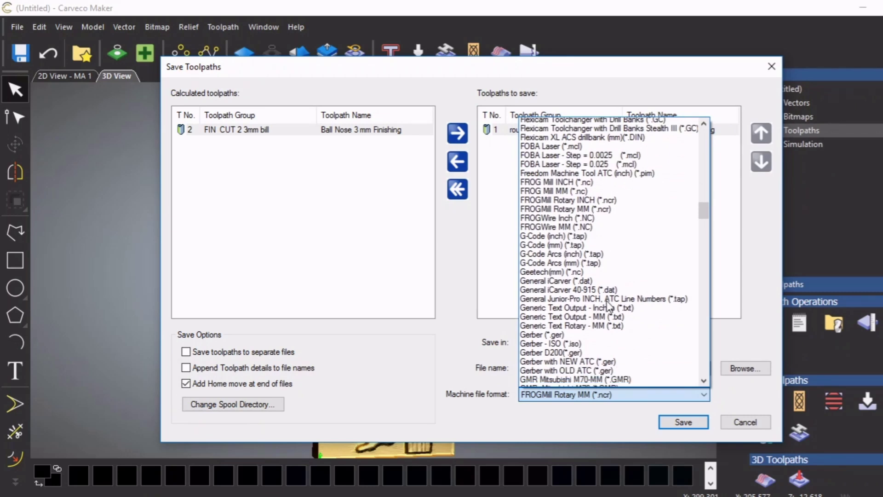
pyautogui.scroll(-1, 610, 306)
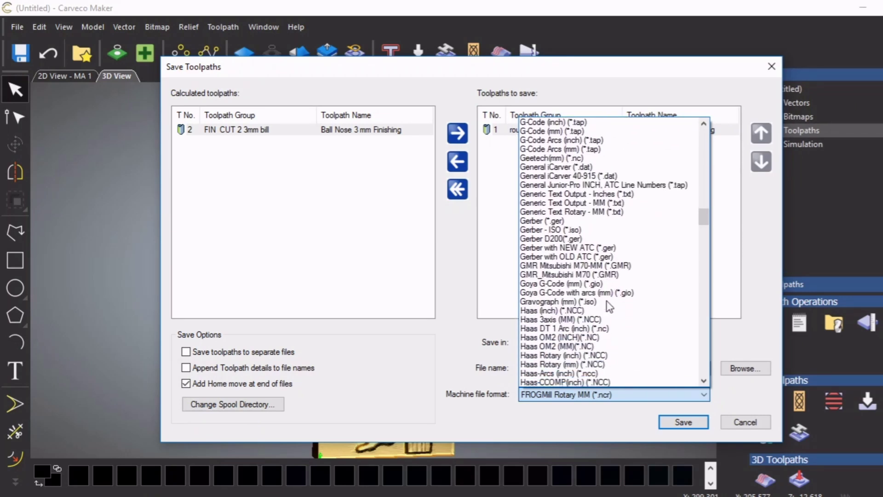
pyautogui.scroll(-1, 610, 306)
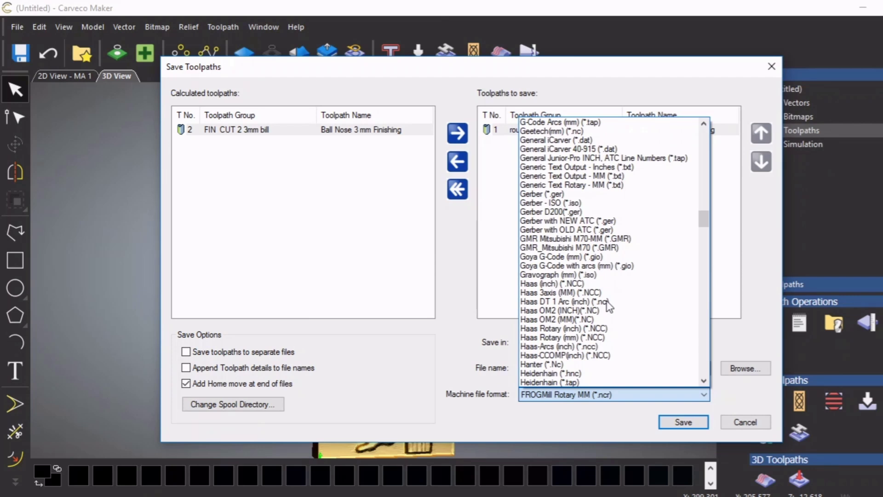
pyautogui.scroll(4, 609, 306)
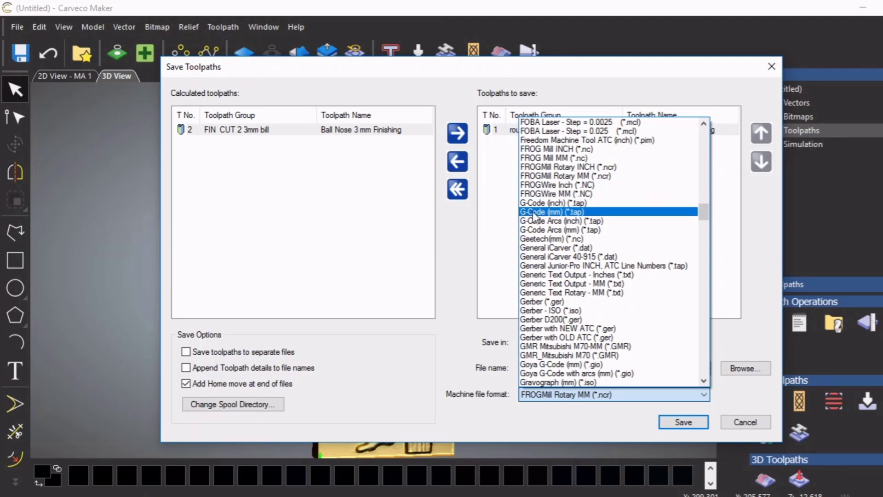
pyautogui.click(557, 213)
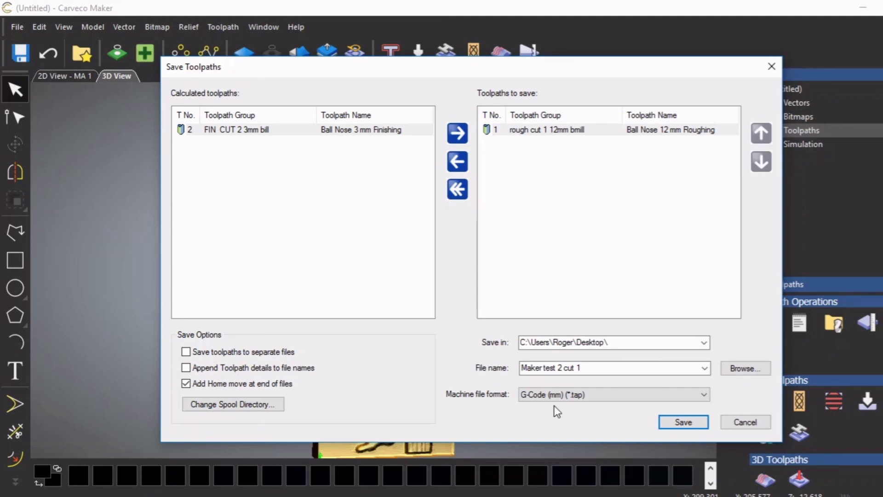
pyautogui.click(688, 426)
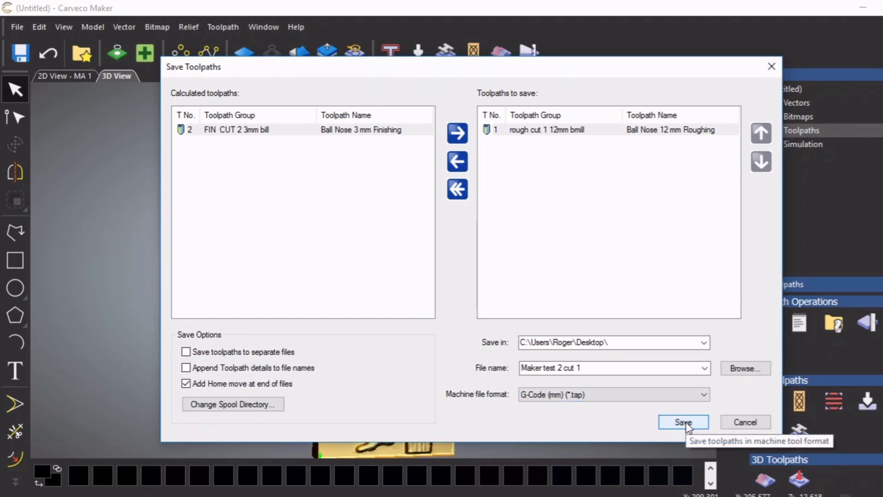
# Replace the roughing toolpath with the finishing toolpath "FIN CUT 2 3mm bill" as the only one to save.
pyautogui.click(457, 162)
pyautogui.click(327, 129)
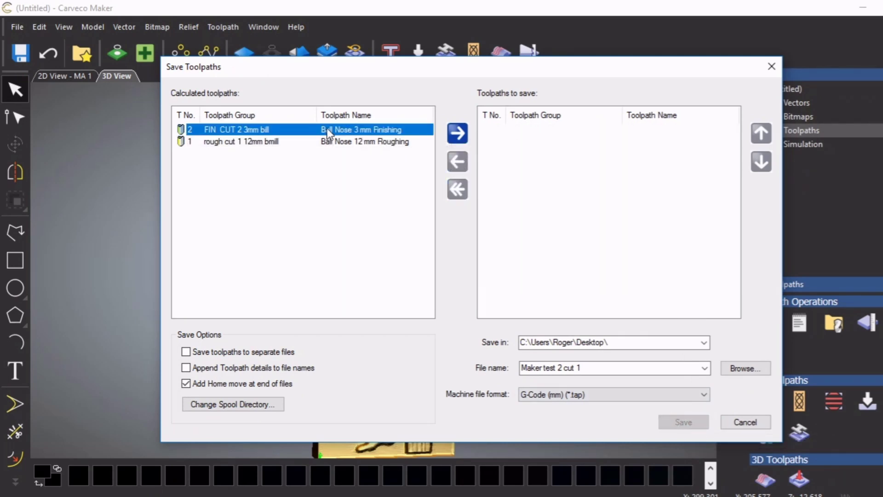
pyautogui.click(457, 133)
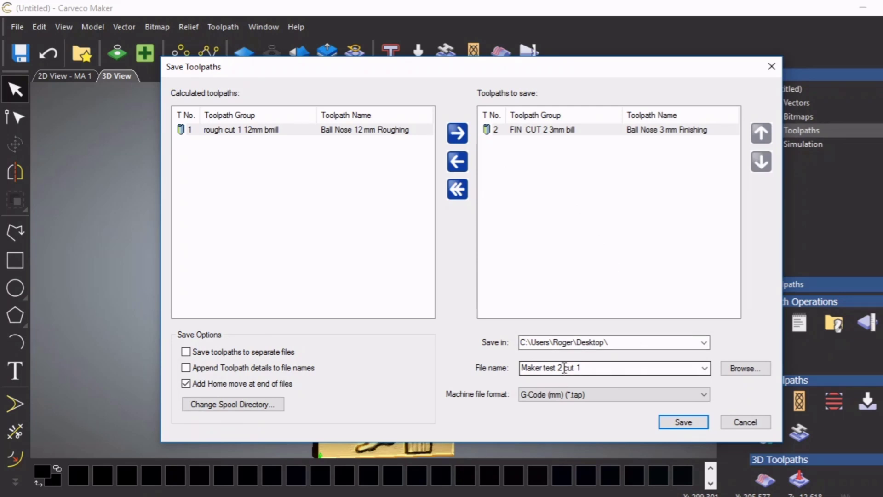
# Name the output file of the finishing toolpath "test cut 2".
pyautogui.tripleClick(580, 368)
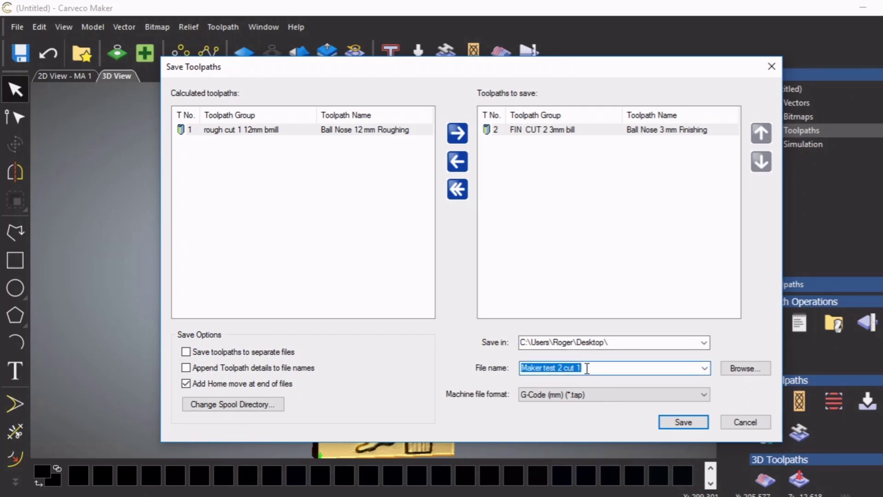
pyautogui.click(581, 368)
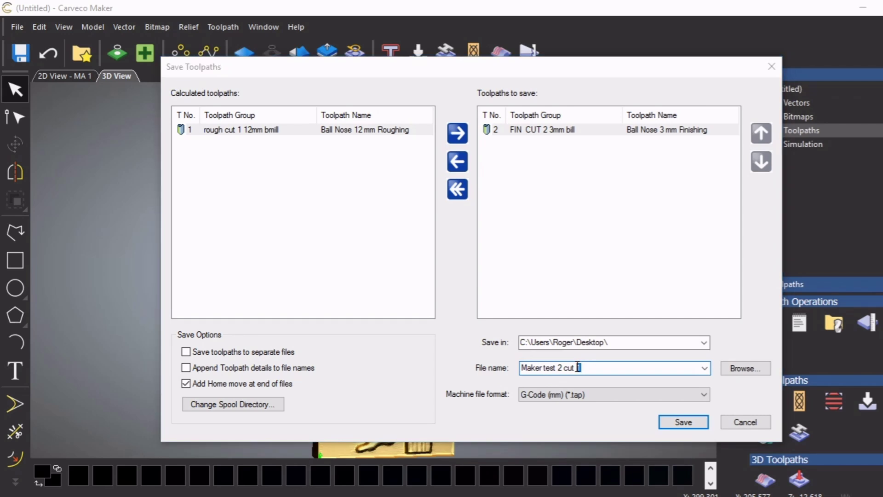
pyautogui.tripleClick(579, 367)
pyautogui.write('2')
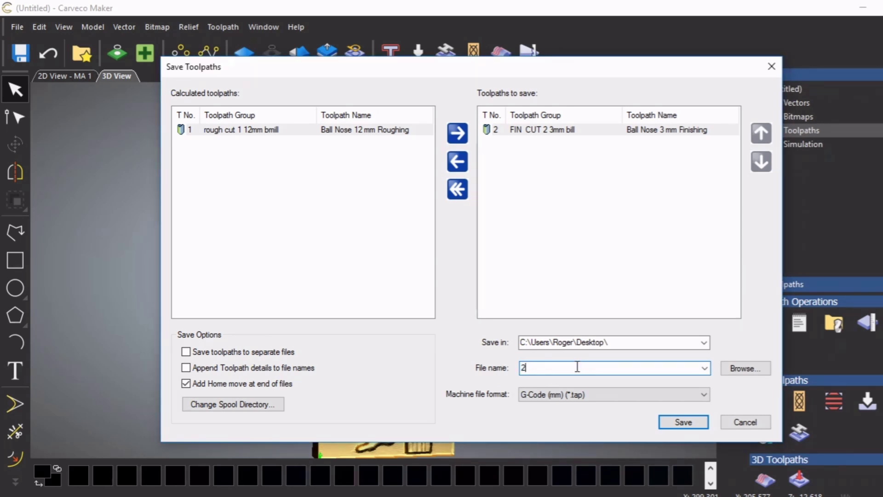
pyautogui.press('BackSpace')
pyautogui.write('test cut 2')
# Save the finishing toolpath as a G-Code (mm) file, then clear the list of toolpaths to save and close the export.
pyautogui.click(693, 426)
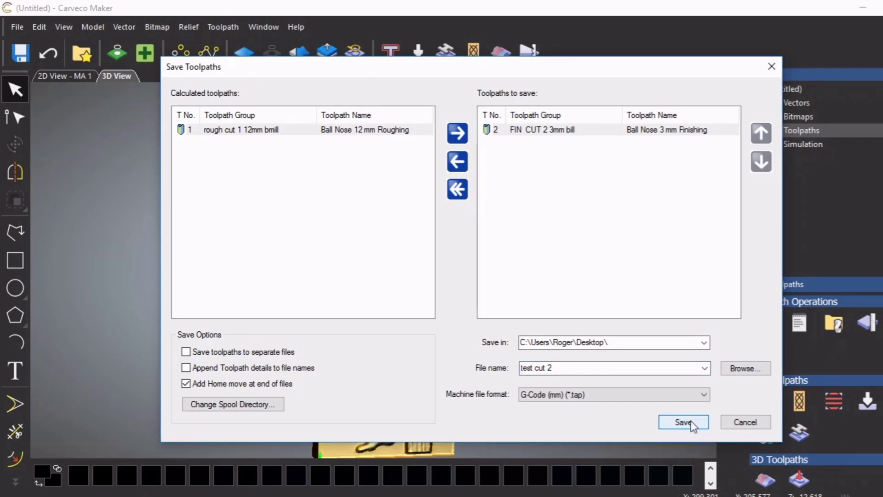
pyautogui.click(458, 163)
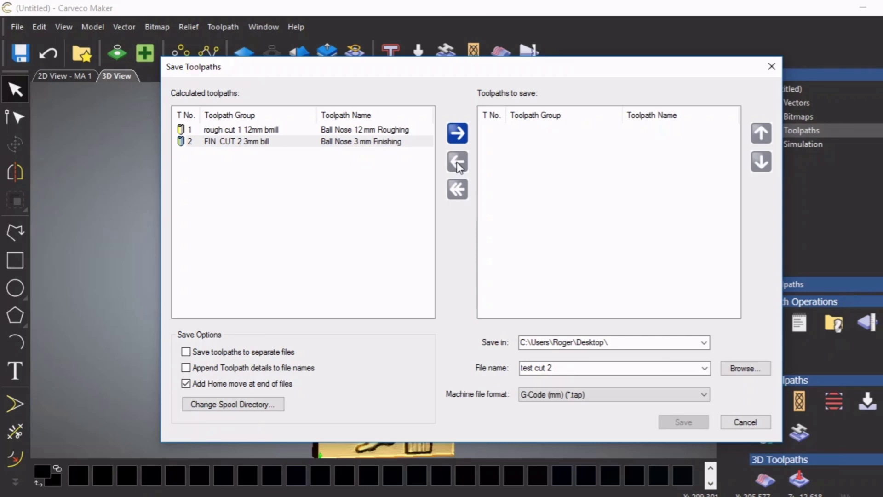
pyautogui.click(771, 67)
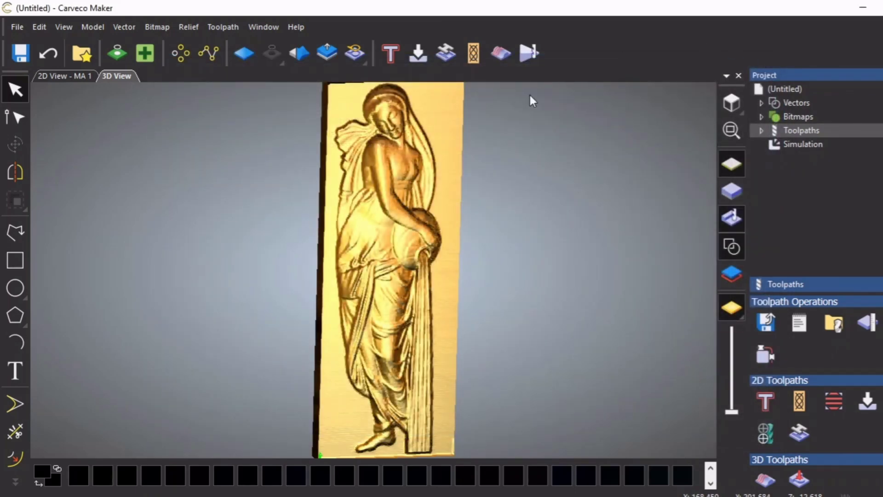